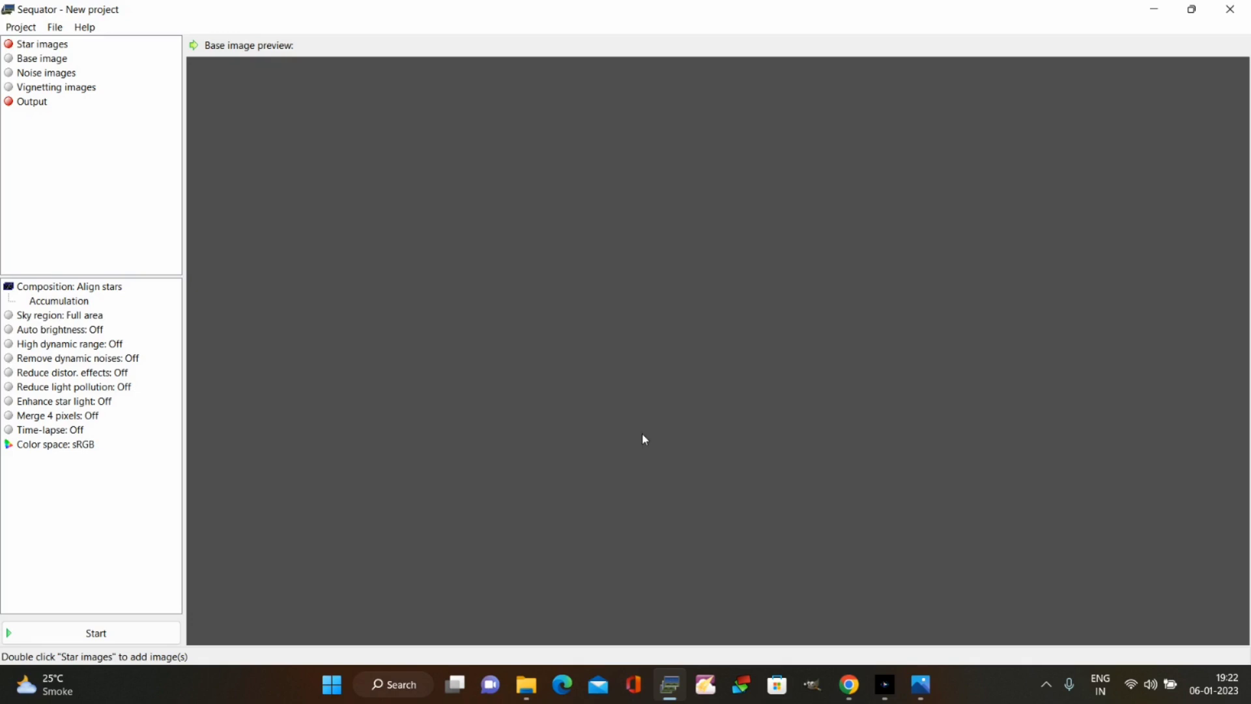
# View the IMG_20221030_230043_TIMEBURST1 starfield frame in Power Media Player, then in Photos.
pyautogui.click(888, 686)
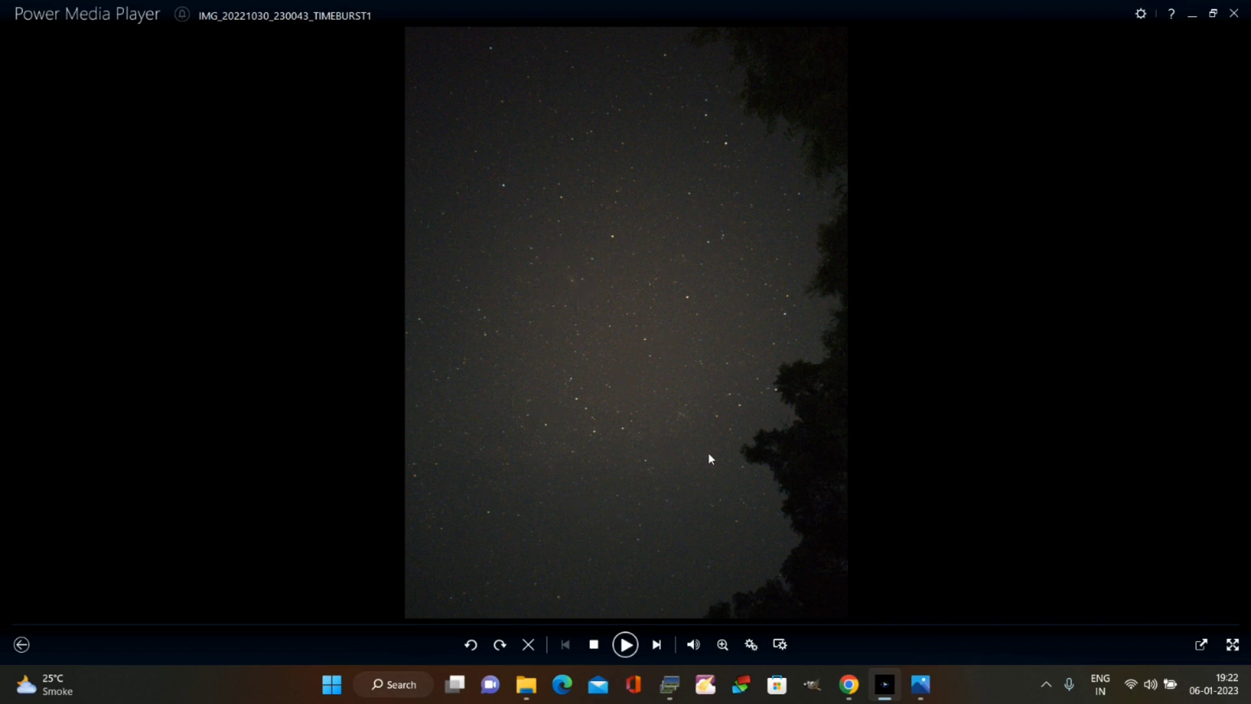
pyautogui.click(921, 686)
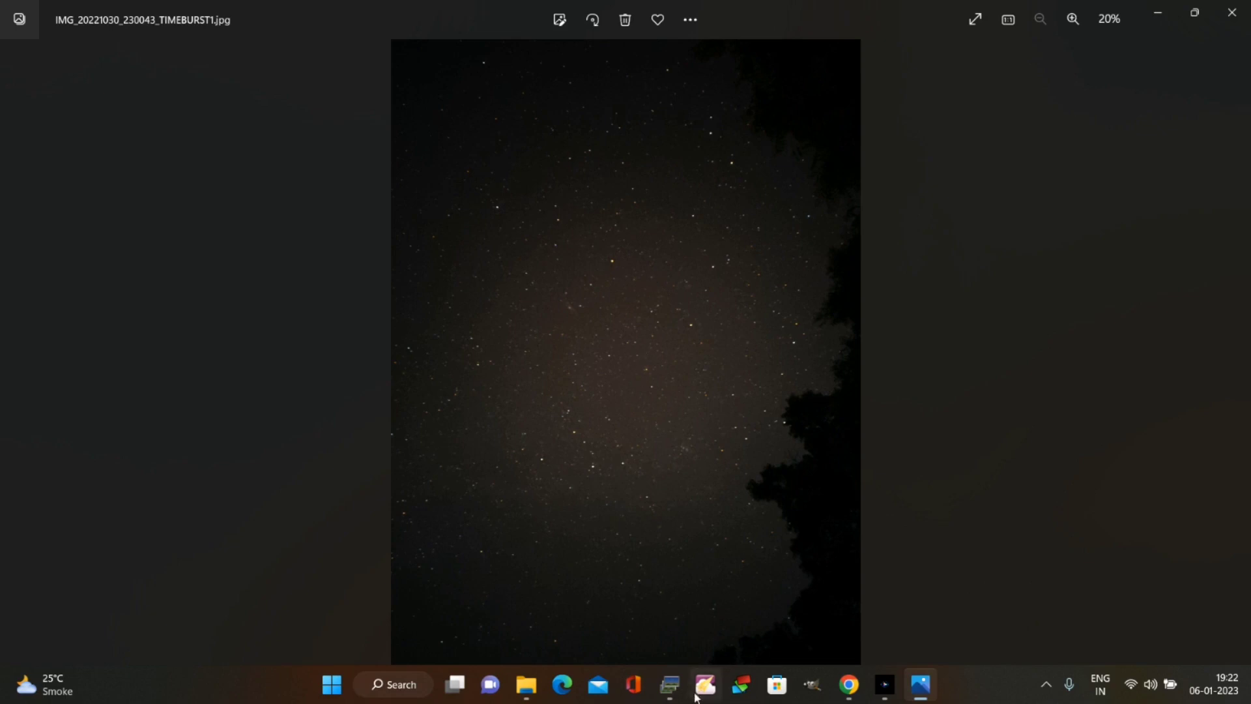
# Open the Sequator star images file picker and browse to the E: drive.
pyautogui.click(670, 685)
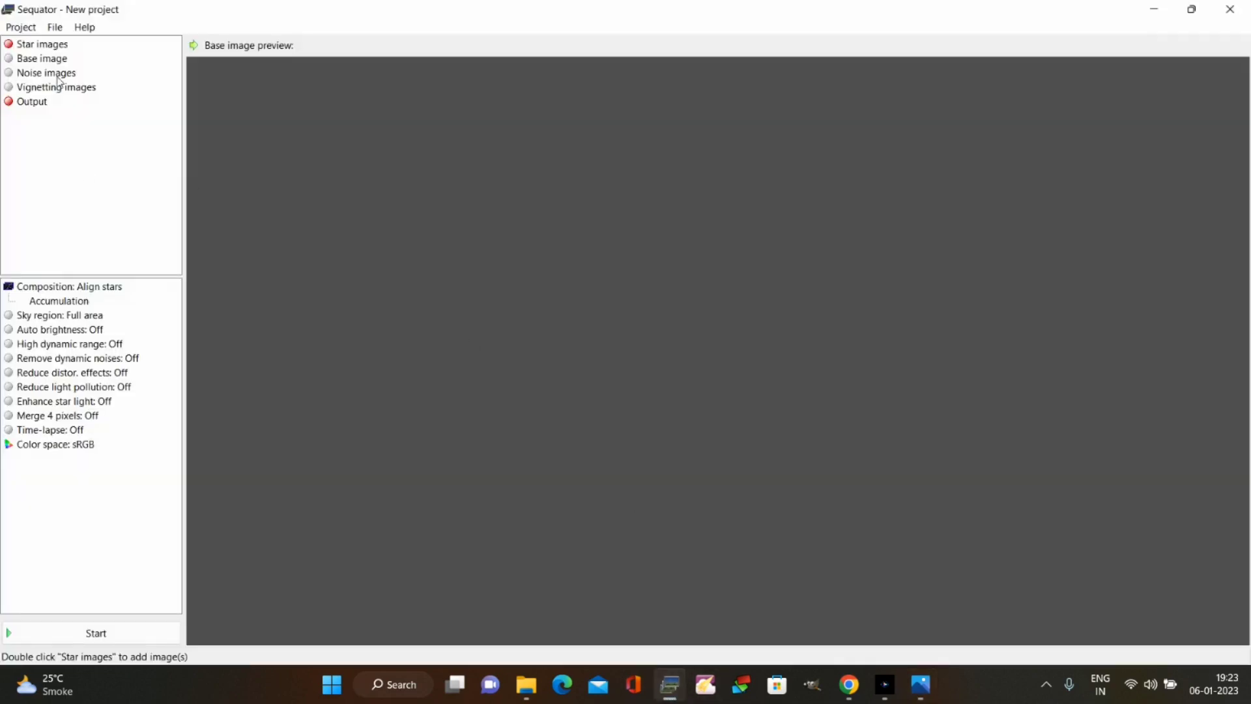
pyautogui.click(57, 47)
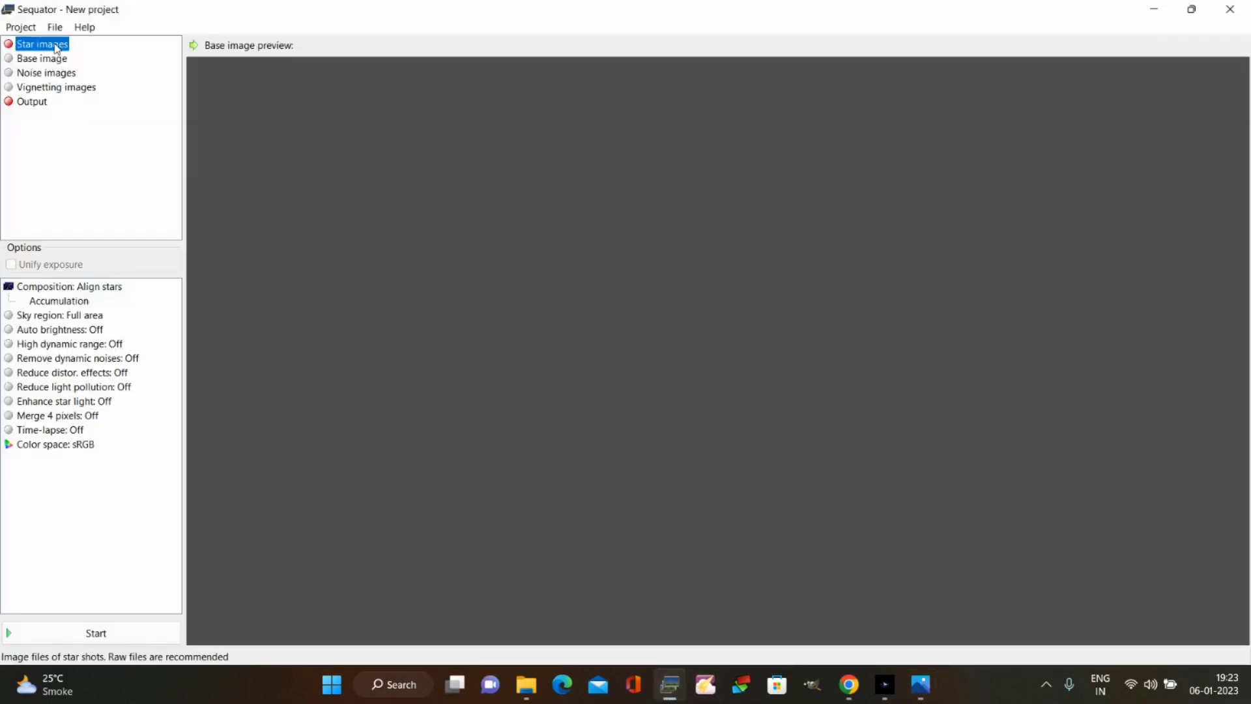
pyautogui.doubleClick(57, 47)
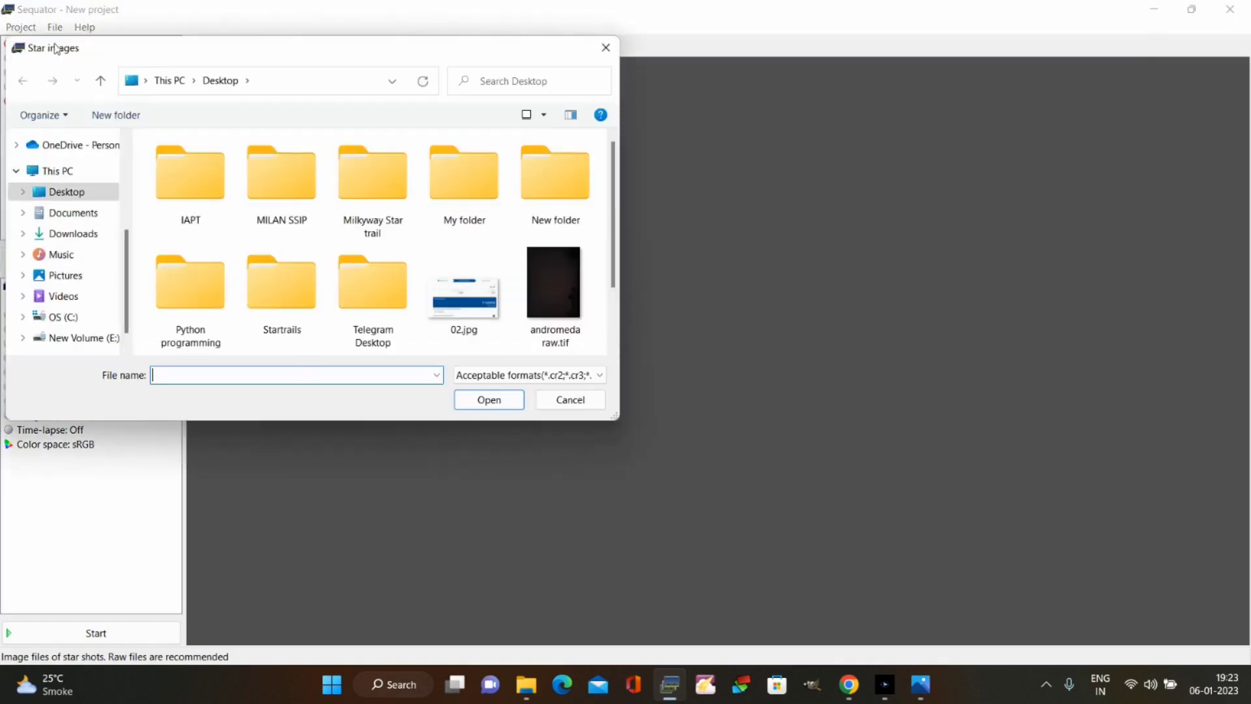
pyautogui.click(23, 338)
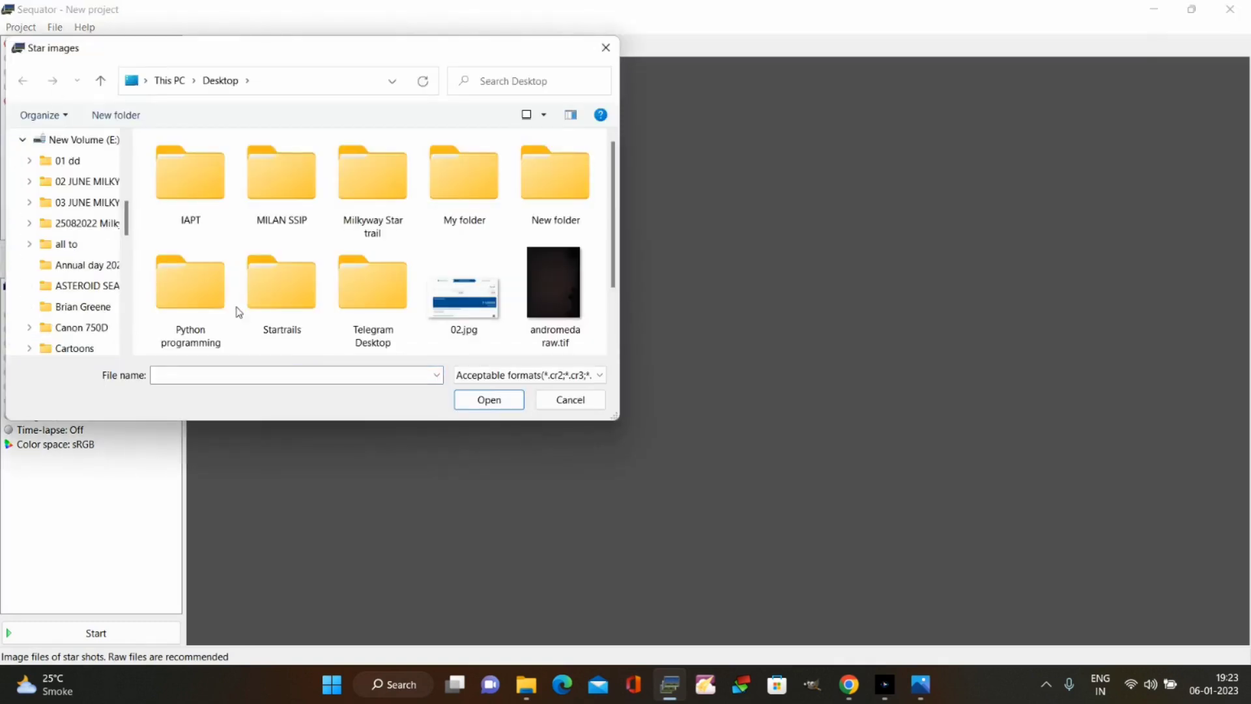
pyautogui.scroll(-2, 238, 313)
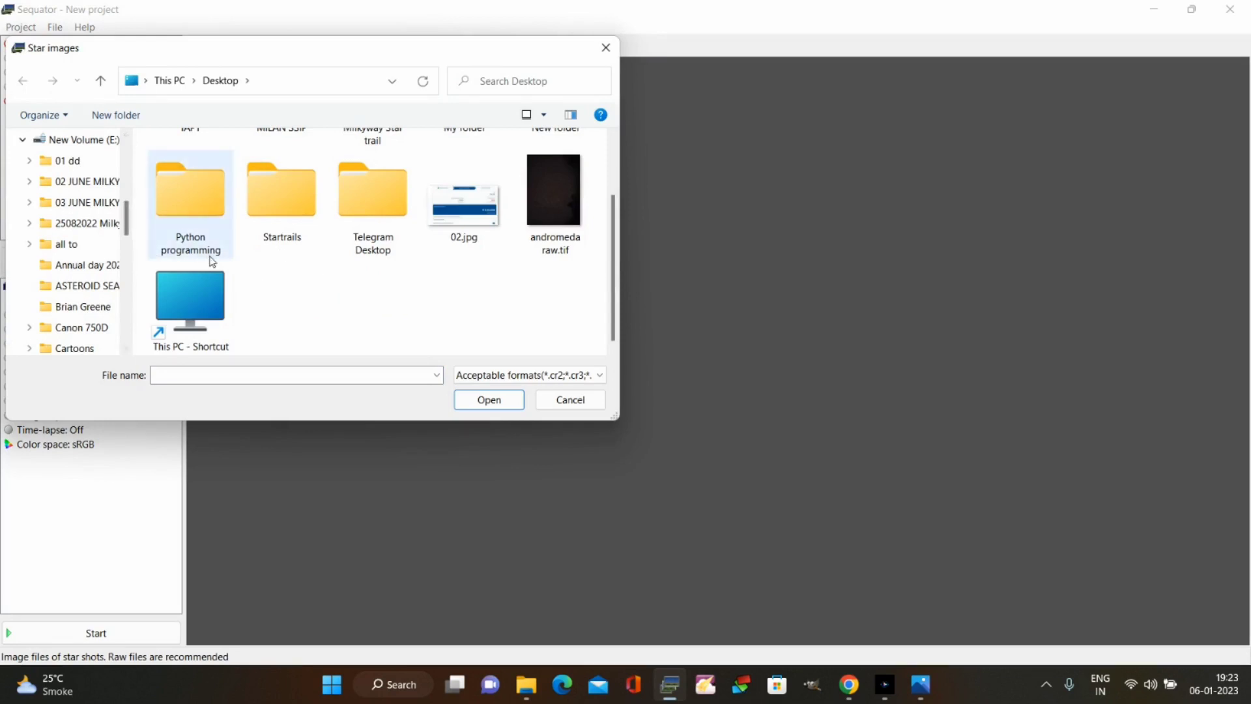
pyautogui.scroll(2, 92, 270)
pyautogui.scroll(-1, 92, 270)
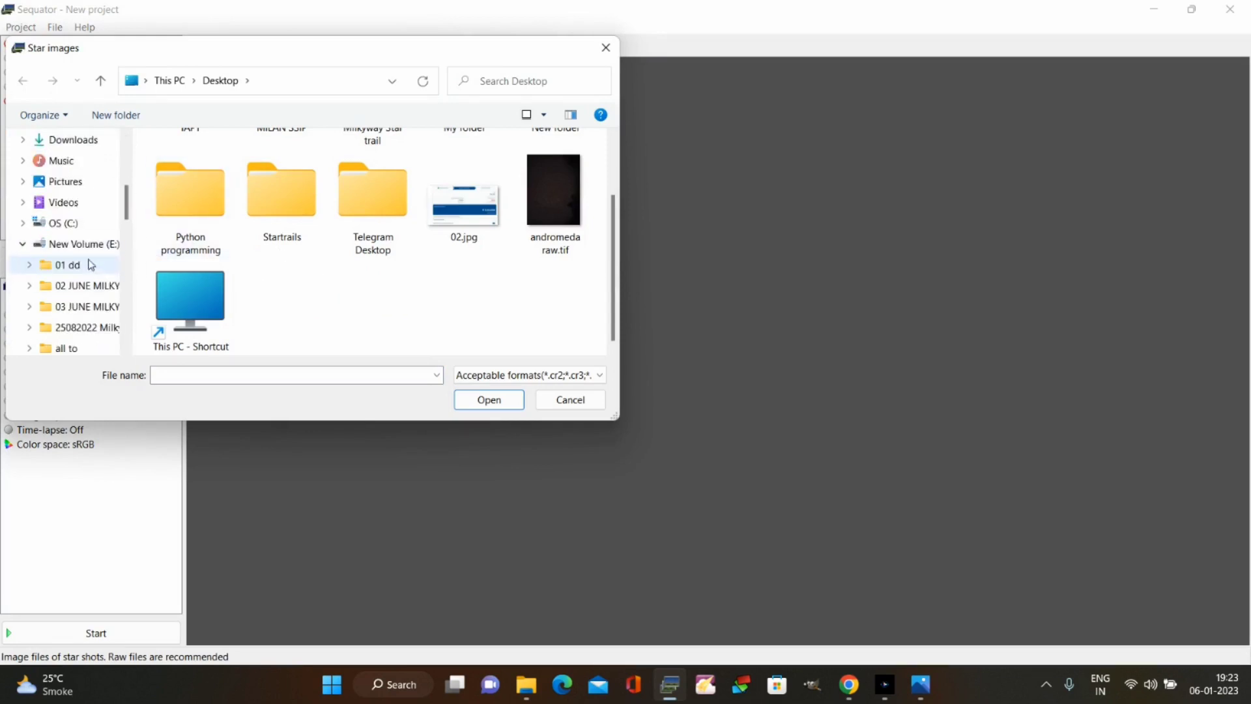
pyautogui.click(75, 245)
pyautogui.scroll(-8, 218, 273)
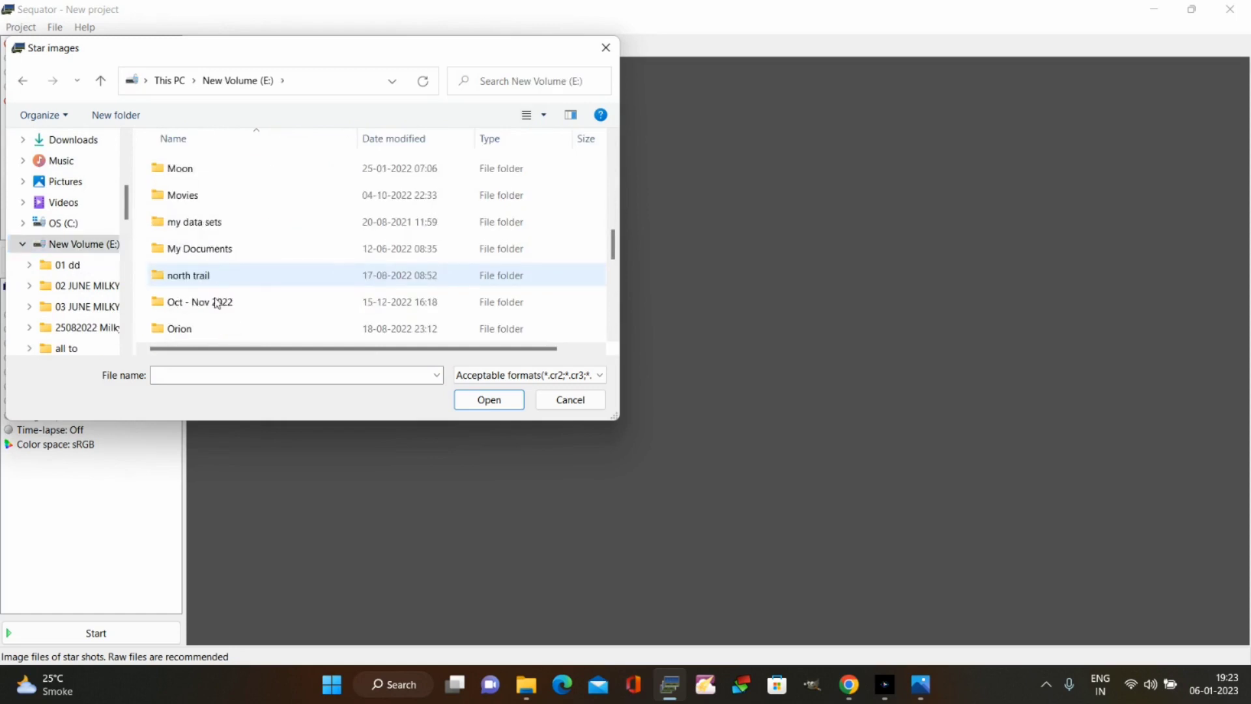
# Load every DNG frame from Oct - Nov 2022\Andromeda\30-10-22\02\Raw as star images.
pyautogui.doubleClick(217, 303)
pyautogui.doubleClick(207, 165)
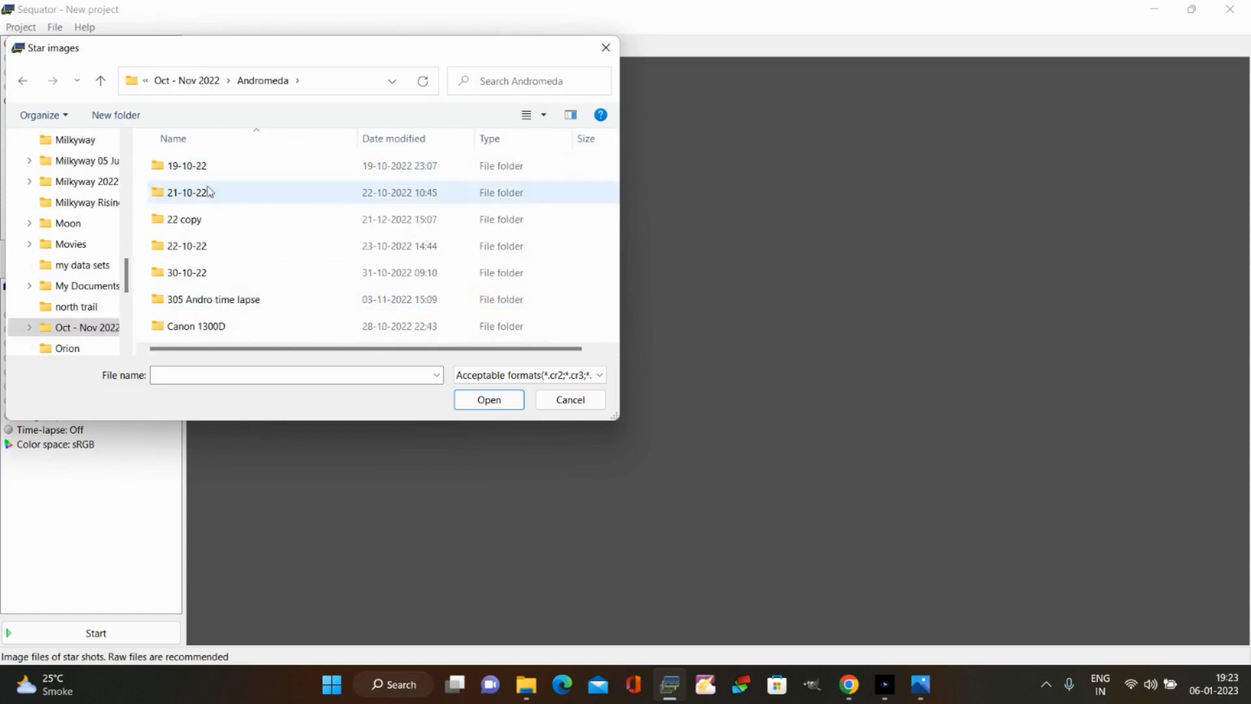
pyautogui.doubleClick(196, 272)
pyautogui.doubleClick(195, 208)
pyautogui.doubleClick(195, 208)
pyautogui.click(195, 208)
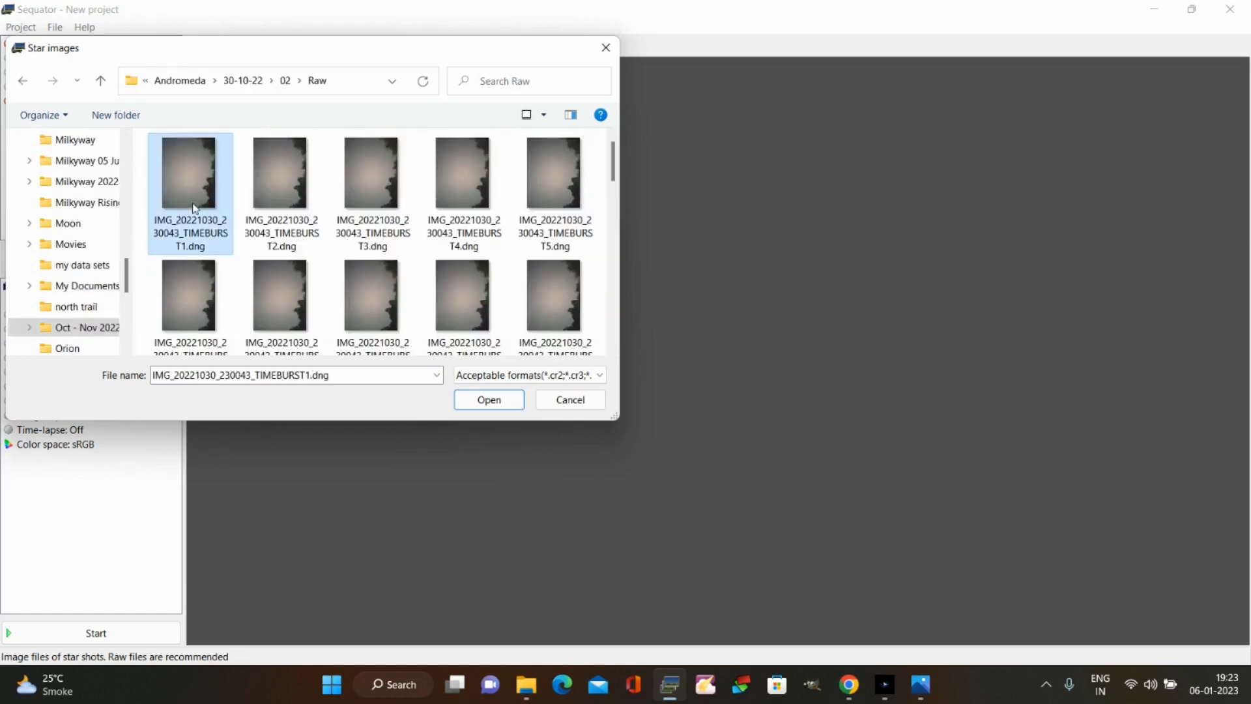
pyautogui.hotkey('ctrl', 'a')
pyautogui.press('Return')
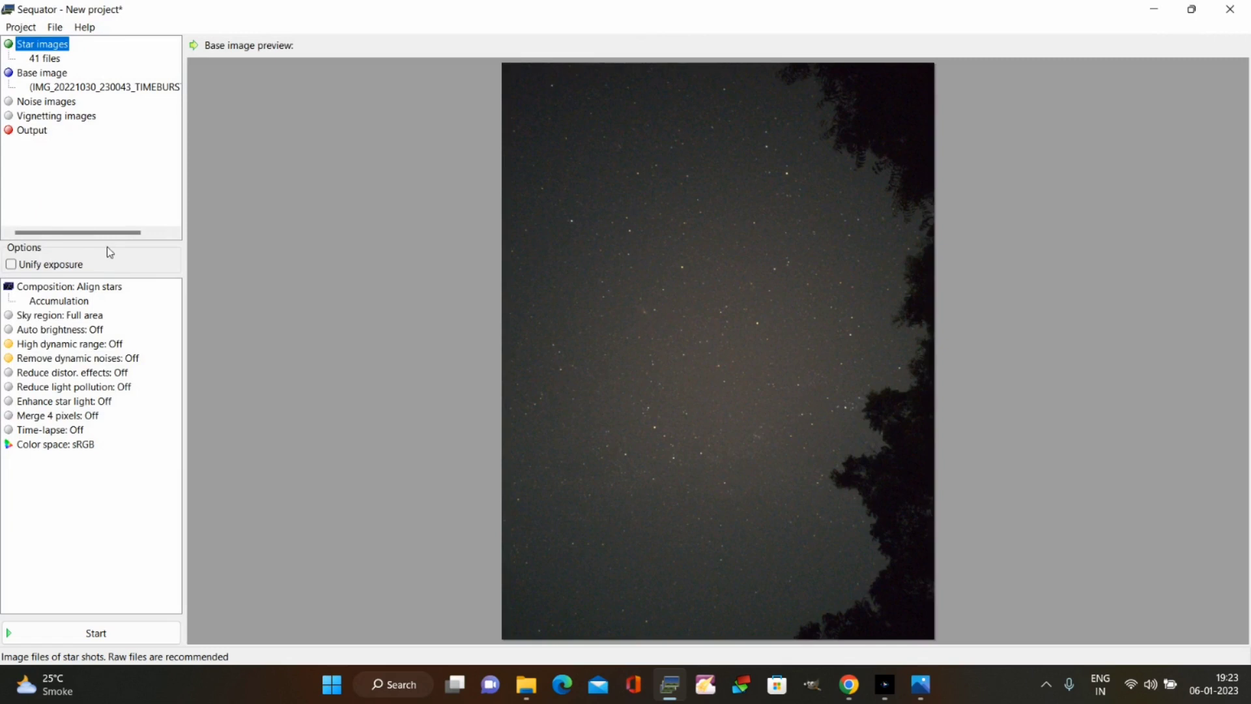
pyautogui.moveTo(114, 235)
pyautogui.mouseDown()
pyautogui.moveTo(148, 238)
pyautogui.moveTo(90, 238)
pyautogui.moveTo(137, 239)
pyautogui.mouseUp()
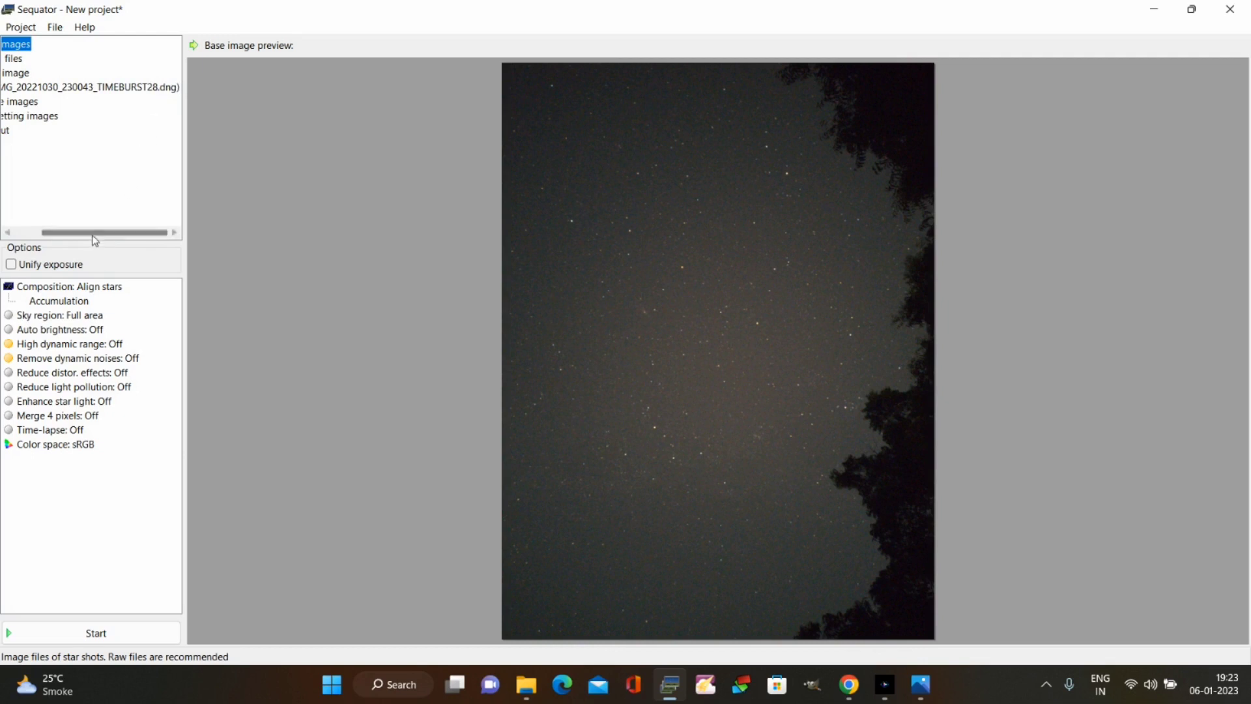
pyautogui.moveTo(95, 240); pyautogui.dragTo(19, 238)
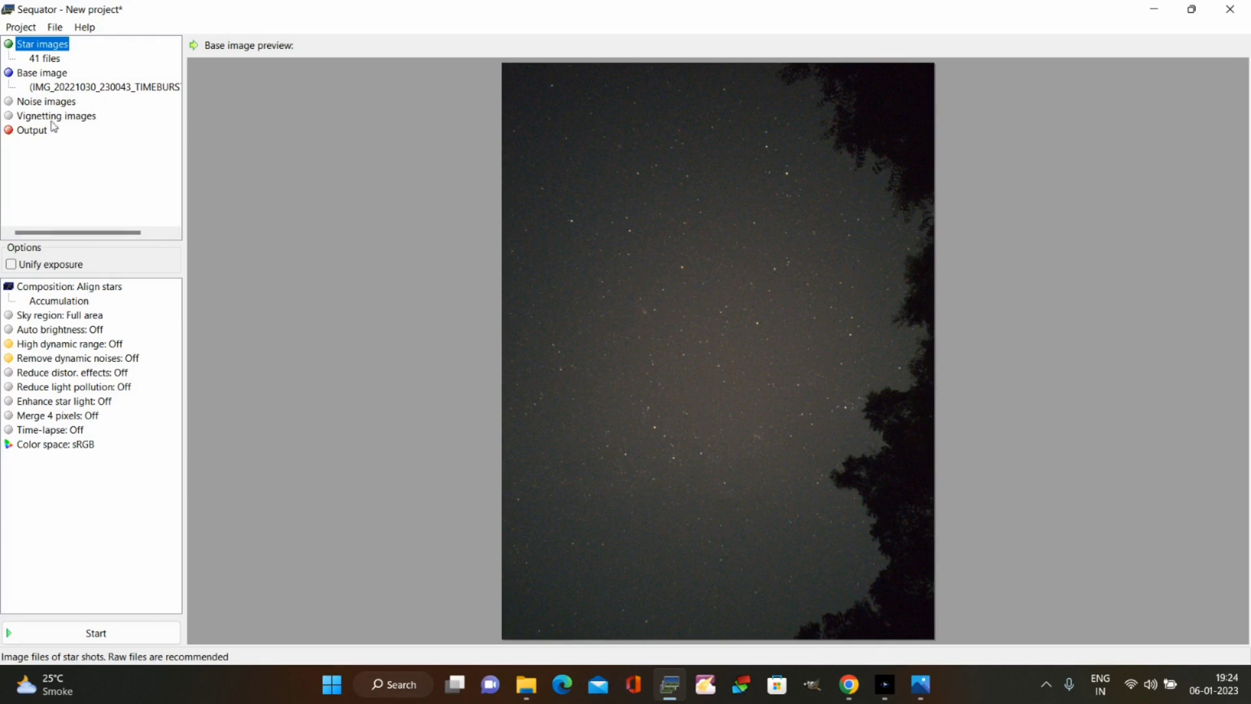
# Set the output file to 'andromeda raw image' TIFF on the Desktop.
pyautogui.click(31, 130)
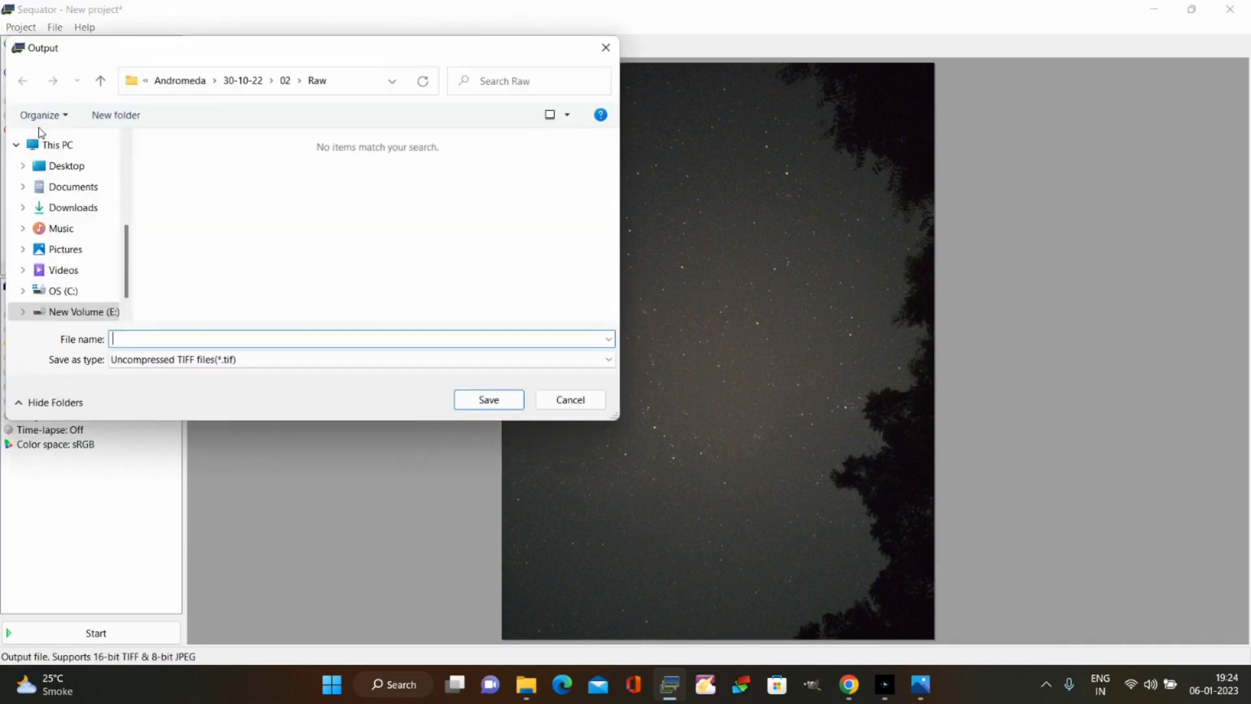
pyautogui.click(63, 167)
pyautogui.click(138, 340)
pyautogui.write('andro')
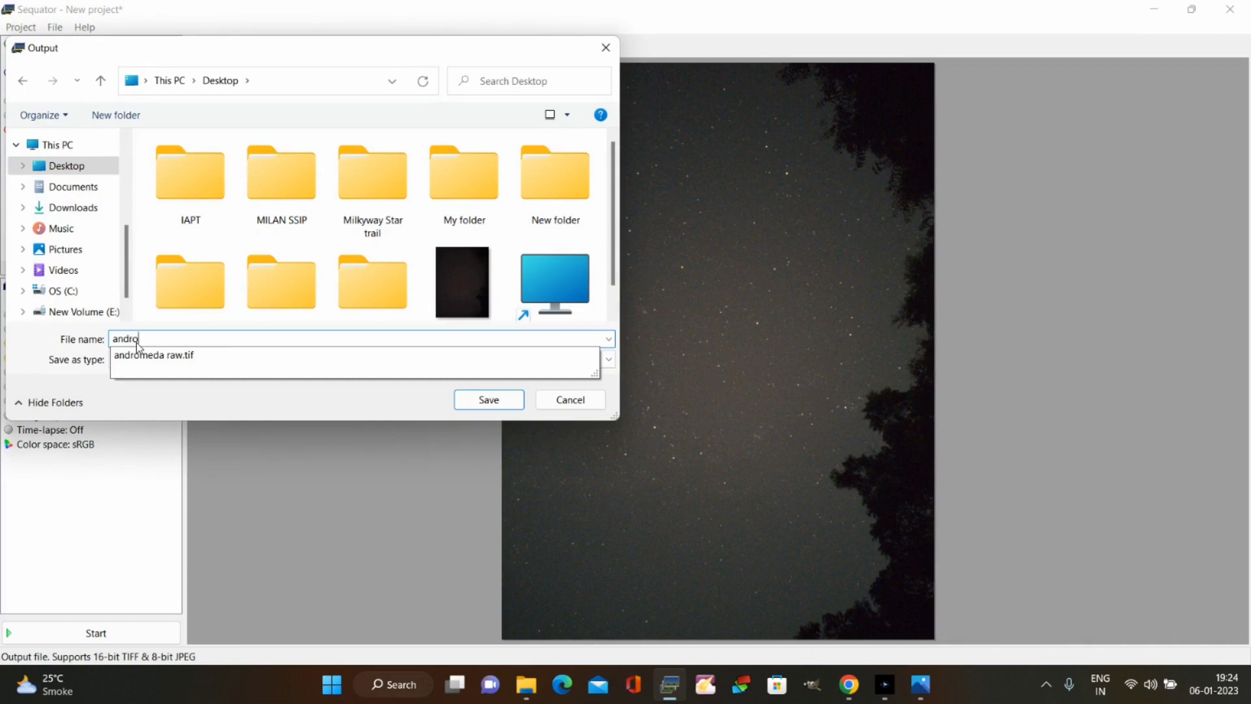
pyautogui.write('meda raw image')
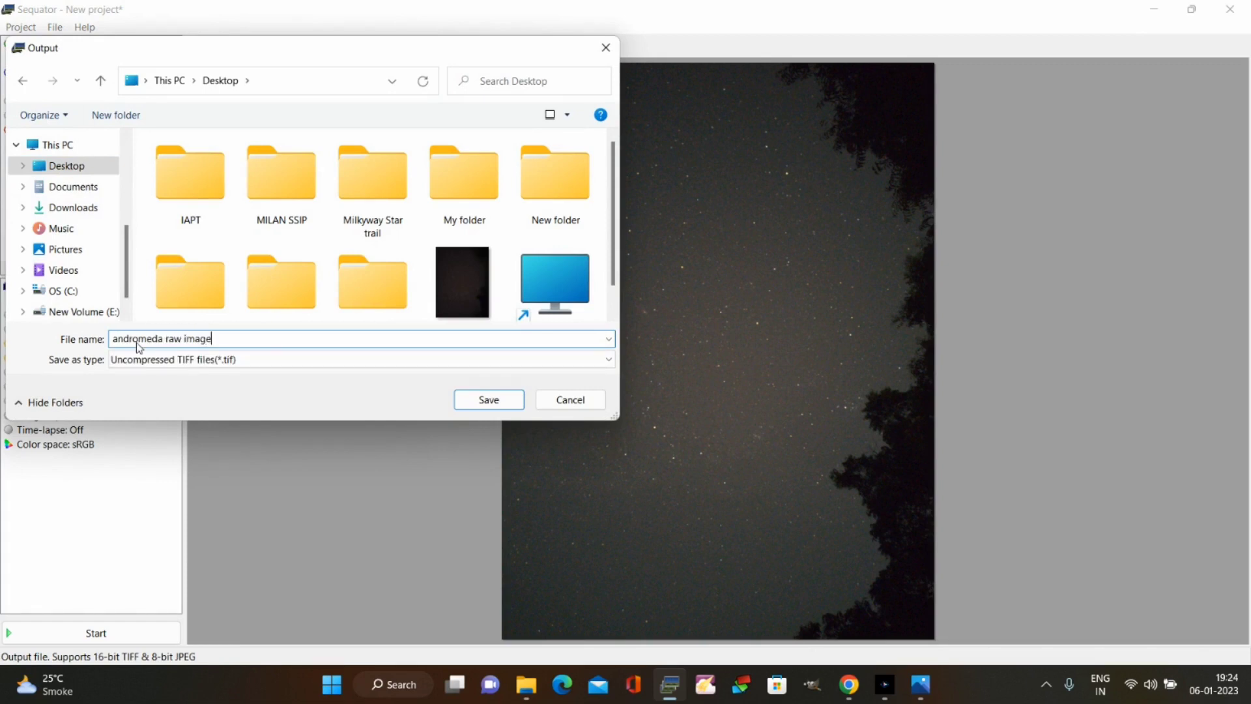
pyautogui.press('Return')
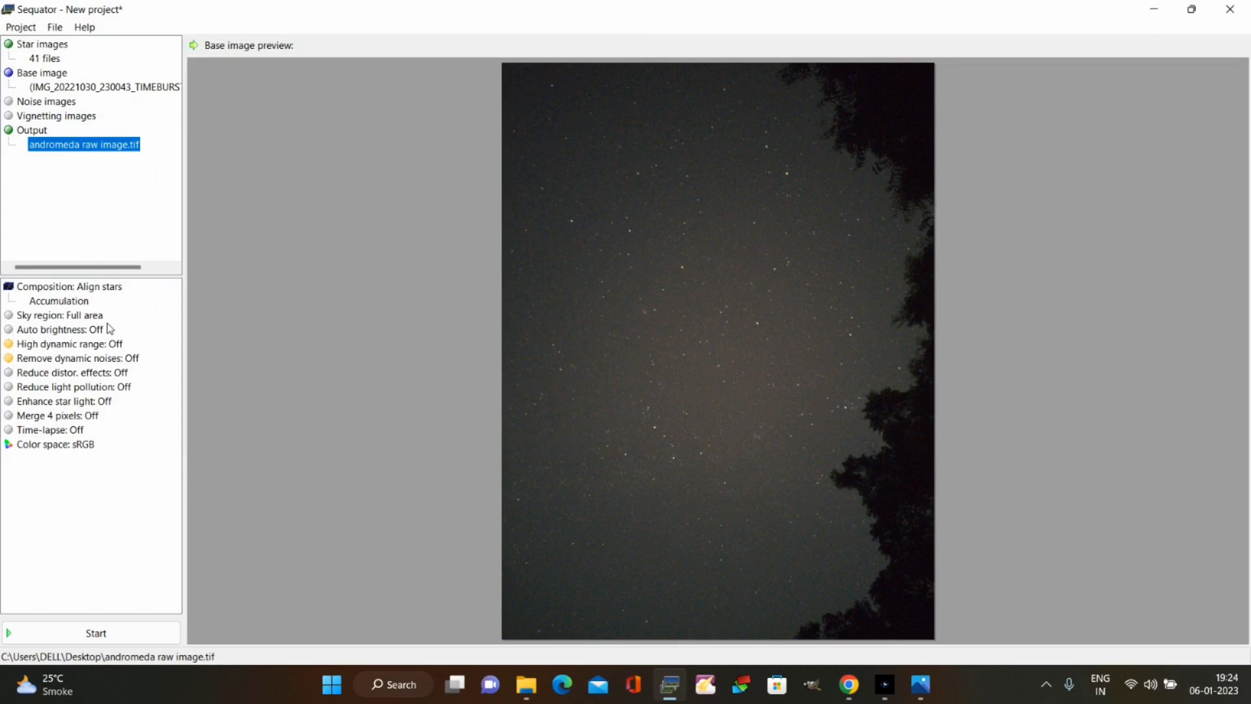
# Set the Align stars composition to Freeze ground with Selective enabled.
pyautogui.click(110, 289)
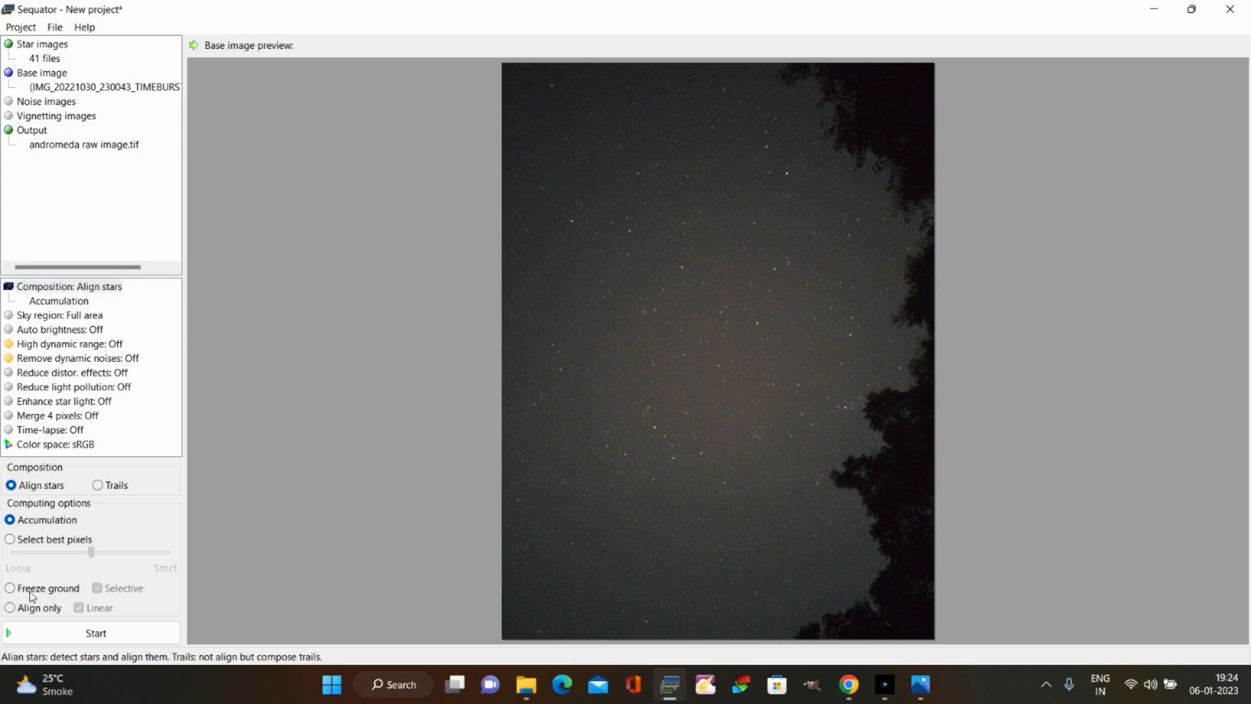
pyautogui.click(34, 595)
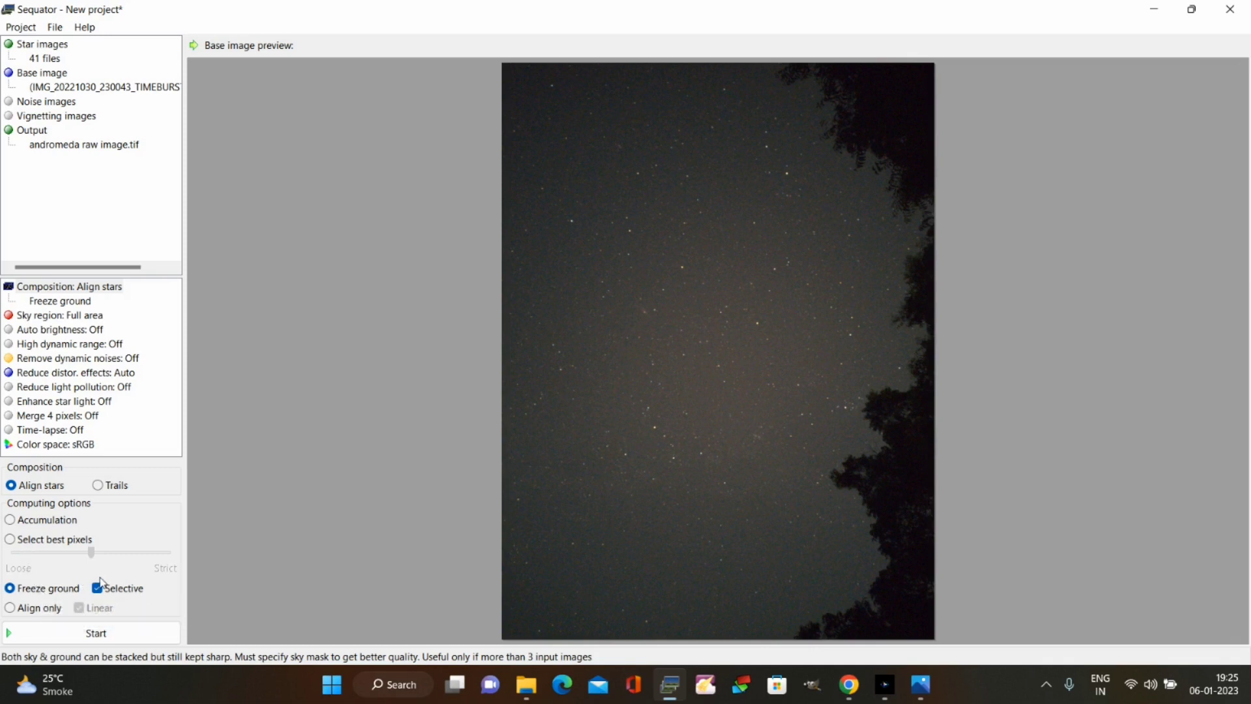
pyautogui.click(94, 316)
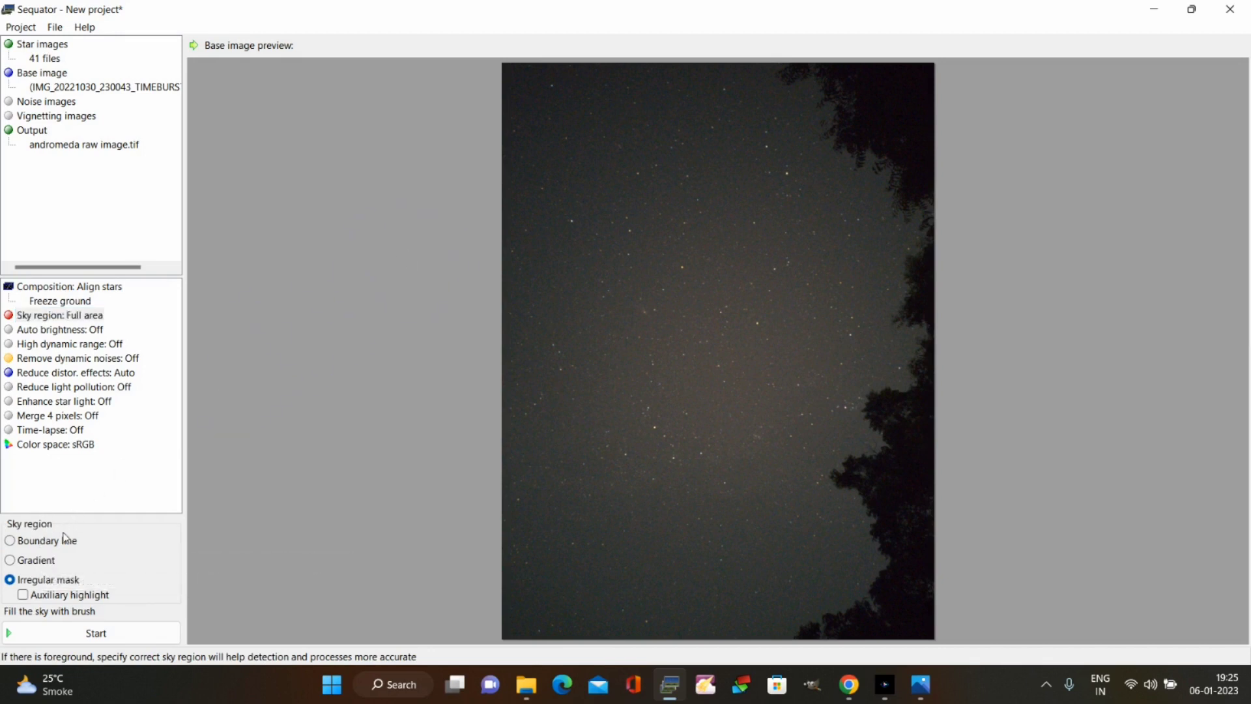
# Draw trial sky boundary lines across the starfield preview.
pyautogui.click(65, 541)
pyautogui.moveTo(763, 85); pyautogui.dragTo(778, 419)
pyautogui.moveTo(519, 573); pyautogui.dragTo(685, 571)
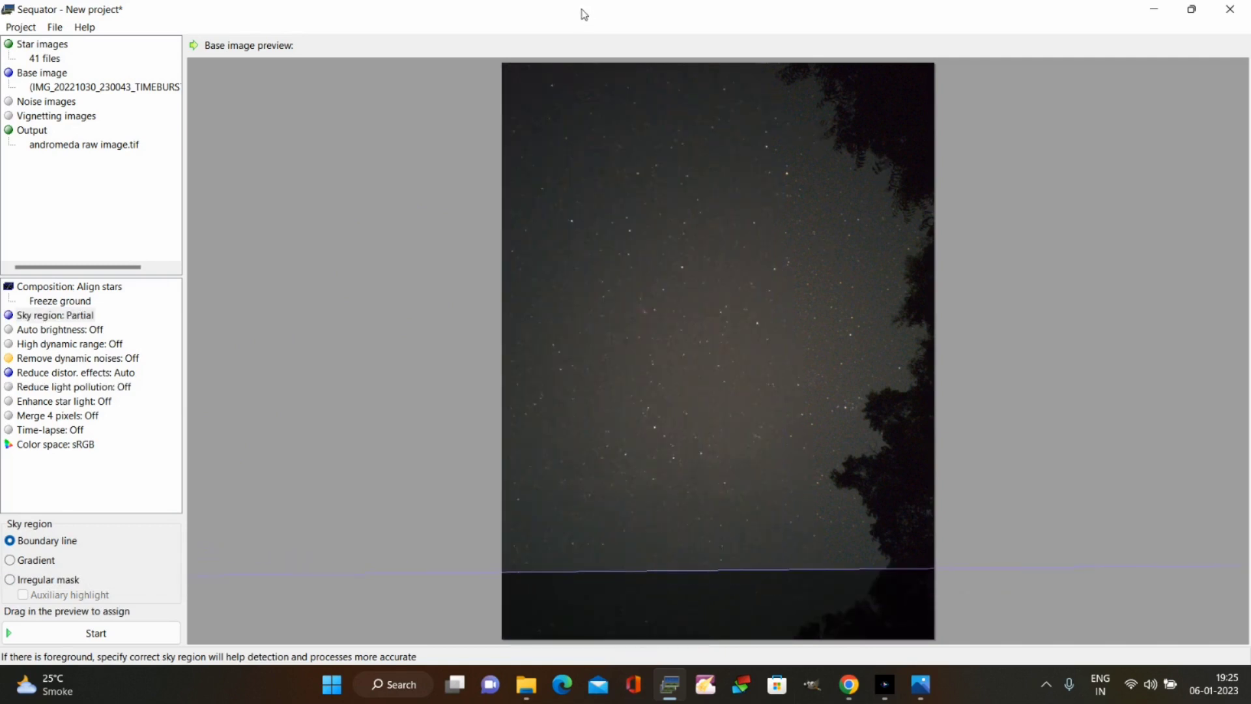
pyautogui.click(578, 113)
pyautogui.moveTo(578, 113); pyautogui.dragTo(543, 292)
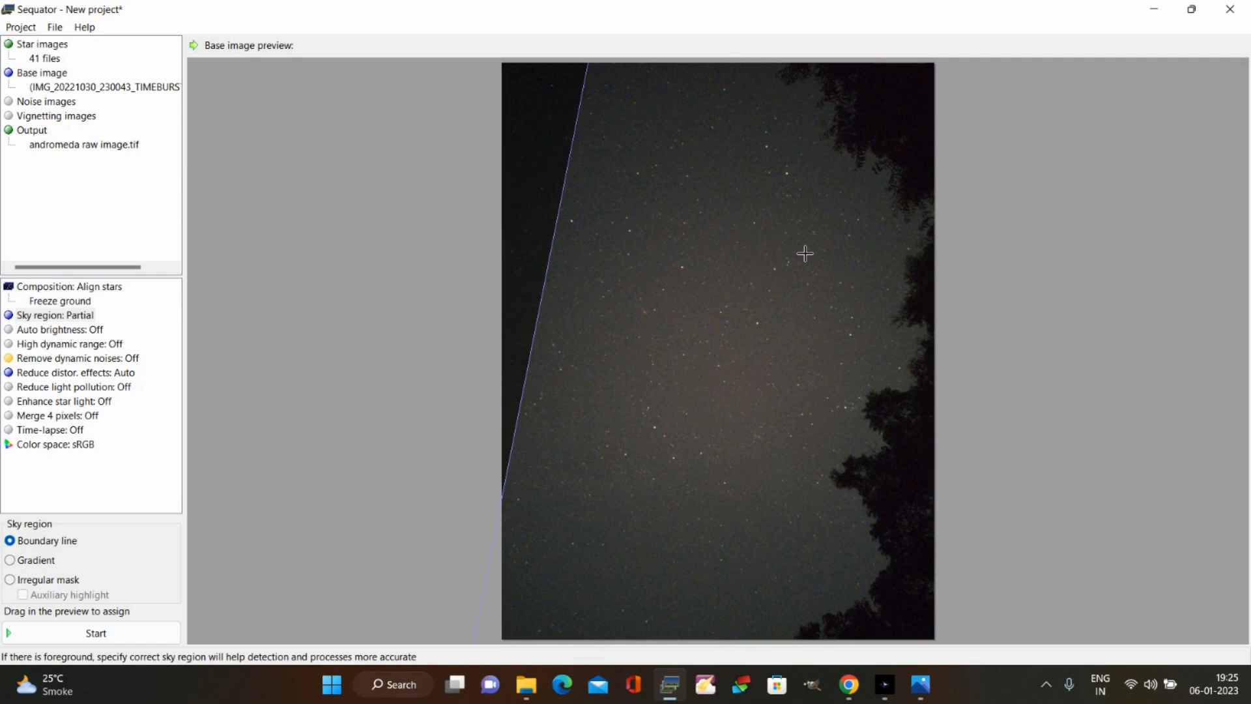
pyautogui.moveTo(769, 70); pyautogui.dragTo(774, 175)
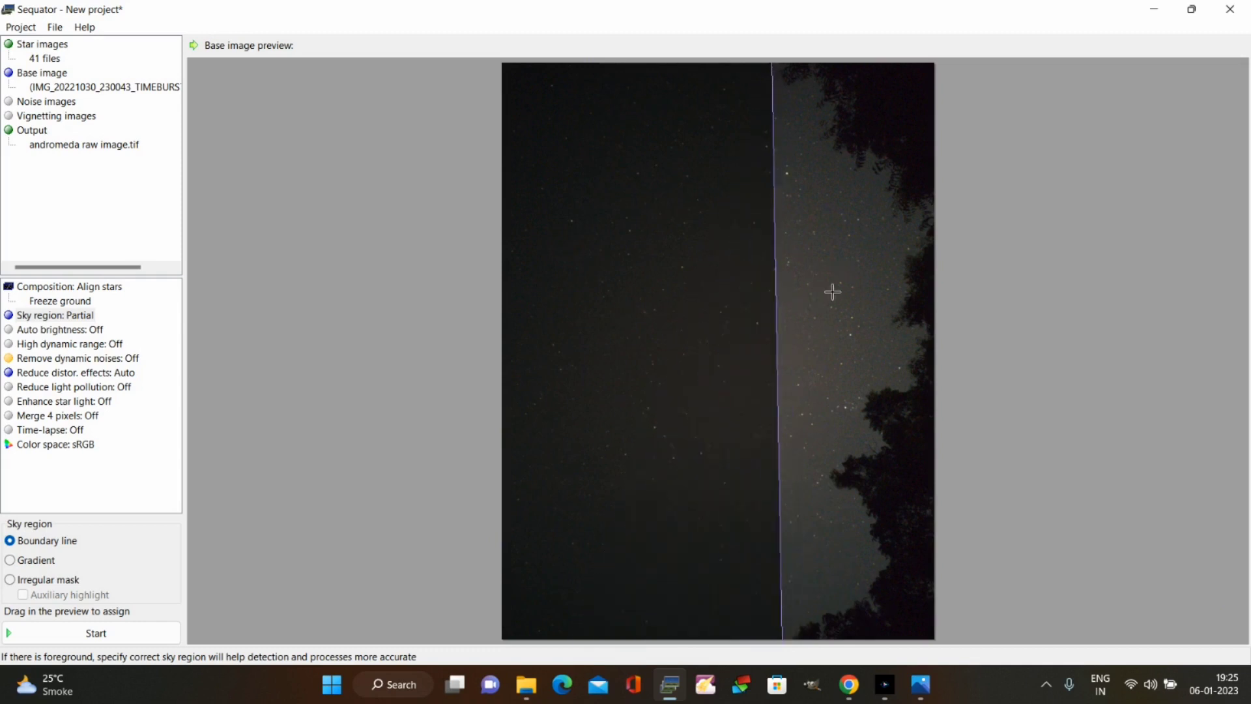
# Switch the sky region to Gradient and draw a diagonal gradient boundary.
pyautogui.click(40, 561)
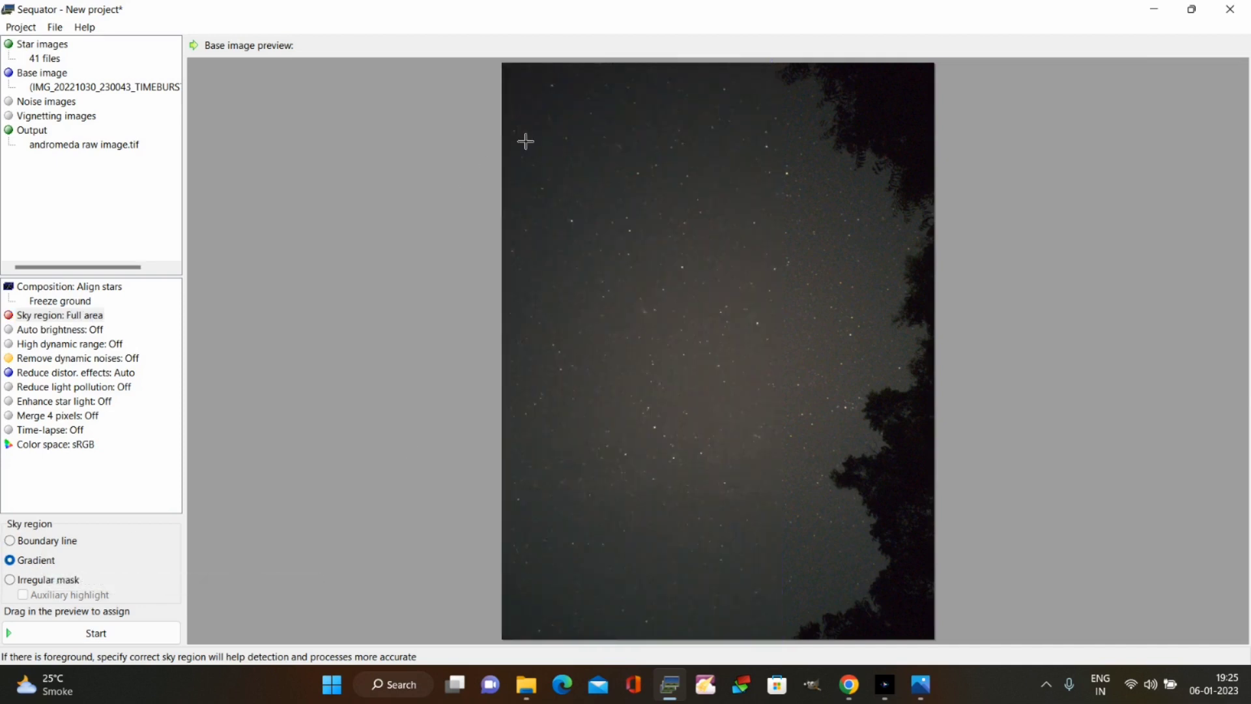
pyautogui.moveTo(539, 89)
pyautogui.mouseDown()
pyautogui.moveTo(788, 441)
pyautogui.moveTo(609, 168)
pyautogui.moveTo(791, 550)
pyautogui.moveTo(779, 257)
pyautogui.moveTo(254, 324)
pyautogui.moveTo(330, 190)
pyautogui.moveTo(387, 198)
pyautogui.mouseUp()
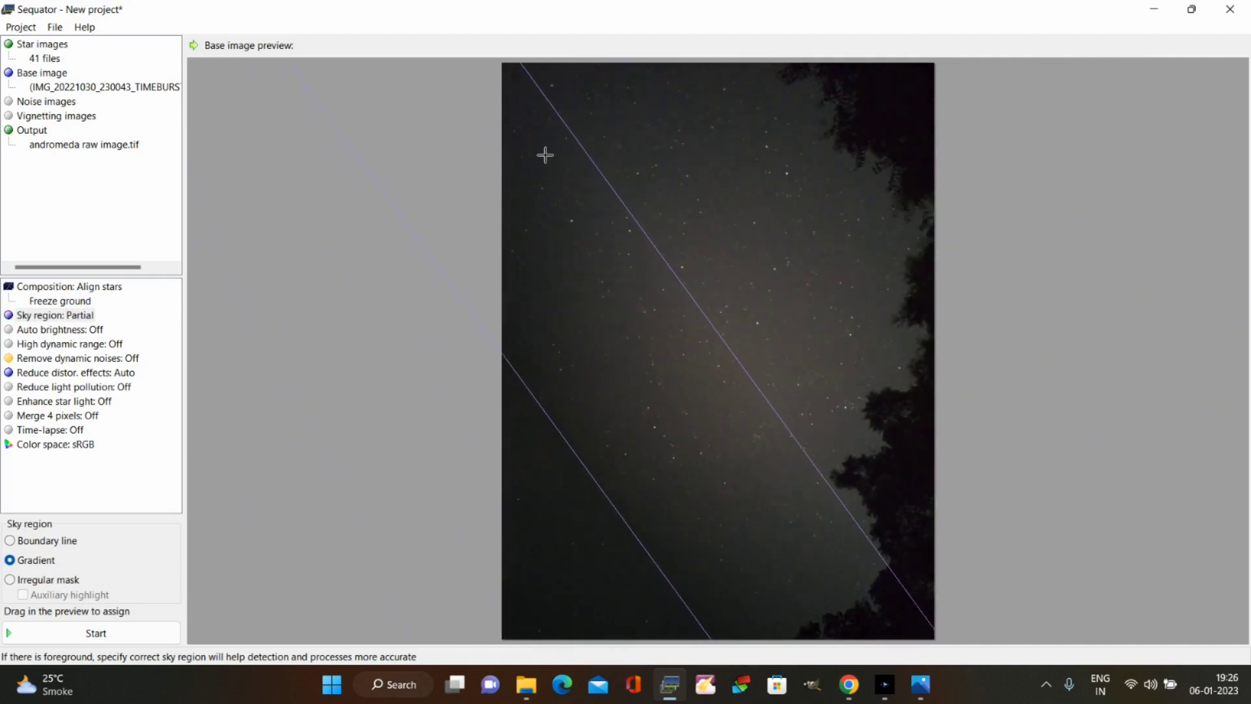
pyautogui.moveTo(567, 159); pyautogui.dragTo(815, 422)
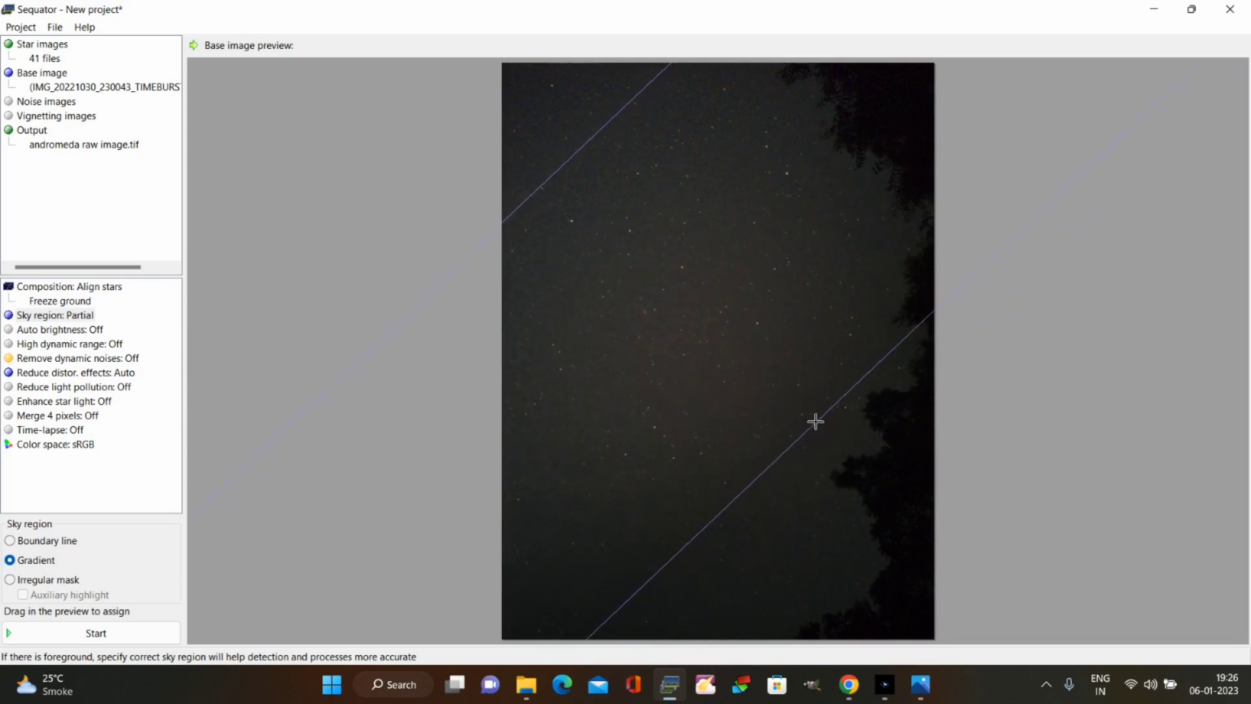
pyautogui.click(63, 579)
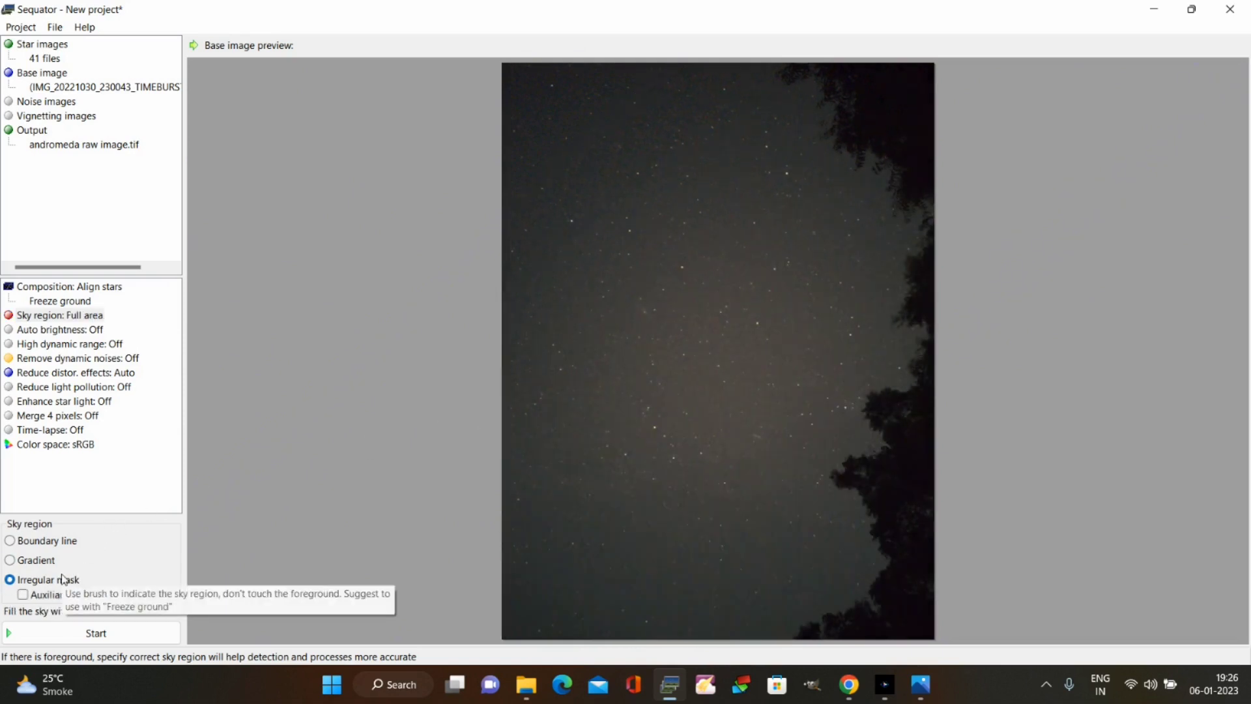
# Brush the irregular sky mask over the sky with Auxiliary highlight turned on.
pyautogui.moveTo(576, 87)
pyautogui.mouseDown()
pyautogui.moveTo(539, 100)
pyautogui.moveTo(480, 438)
pyautogui.moveTo(544, 511)
pyautogui.moveTo(556, 595)
pyautogui.moveTo(617, 184)
pyautogui.moveTo(659, 84)
pyautogui.moveTo(674, 358)
pyautogui.moveTo(687, 377)
pyautogui.moveTo(662, 659)
pyautogui.moveTo(690, 578)
pyautogui.moveTo(732, 321)
pyautogui.moveTo(715, 80)
pyautogui.moveTo(780, 215)
pyautogui.moveTo(814, 256)
pyautogui.moveTo(825, 244)
pyautogui.moveTo(815, 324)
pyautogui.mouseUp()
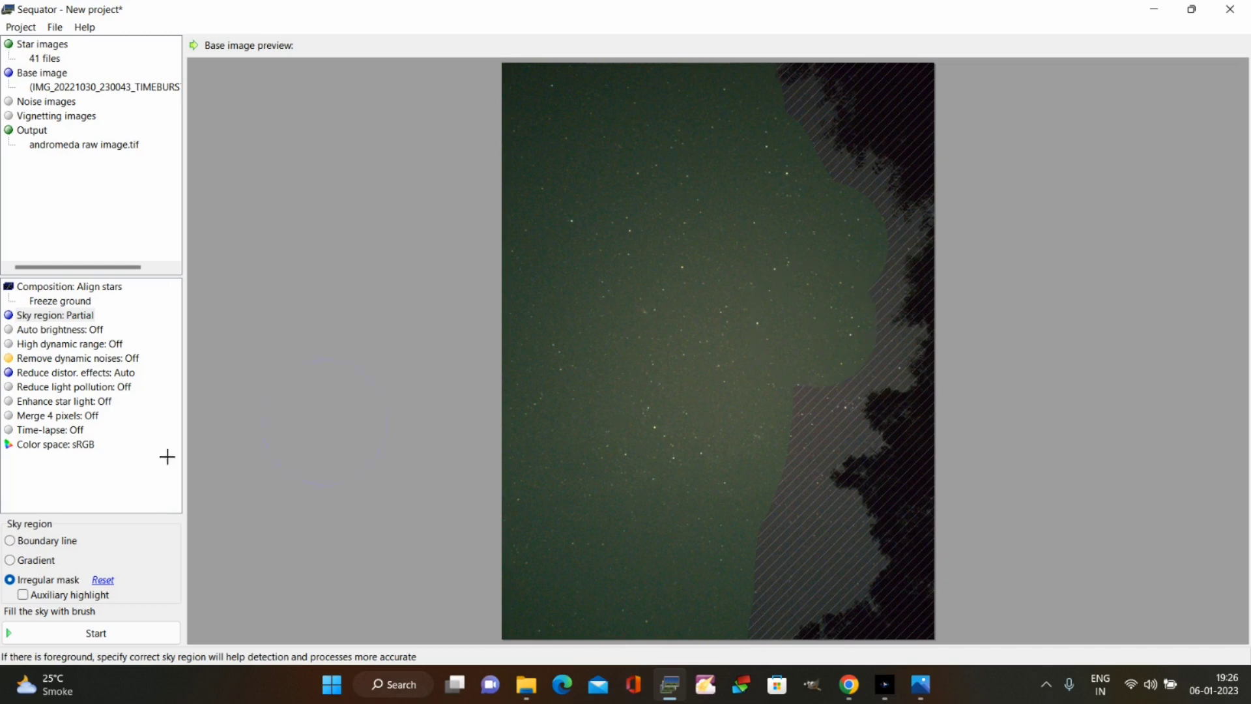
pyautogui.click(32, 599)
pyautogui.moveTo(819, 411); pyautogui.dragTo(763, 424)
pyautogui.moveTo(737, 480)
pyautogui.mouseDown()
pyautogui.moveTo(746, 501)
pyautogui.moveTo(788, 507)
pyautogui.moveTo(763, 515)
pyautogui.moveTo(749, 569)
pyautogui.moveTo(798, 553)
pyautogui.moveTo(815, 277)
pyautogui.moveTo(831, 269)
pyautogui.mouseUp()
# Extend the sky mask over the remaining gaps up to the tree line.
pyautogui.scroll(-3, 685, 290)
pyautogui.scroll(4, 686, 293)
pyautogui.scroll(-5, 690, 295)
pyautogui.scroll(3, 690, 295)
pyautogui.scroll(-4, 689, 295)
pyautogui.scroll(2, 690, 295)
pyautogui.moveTo(837, 366); pyautogui.dragTo(886, 345)
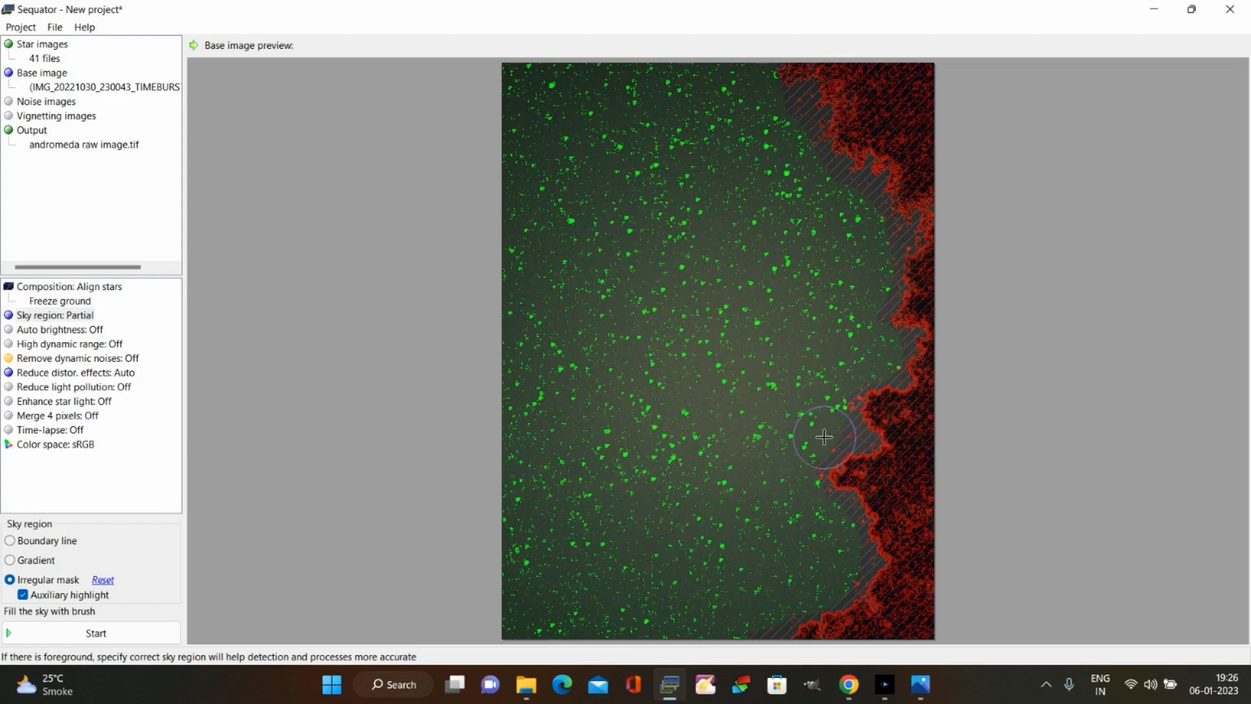
pyautogui.click(75, 372)
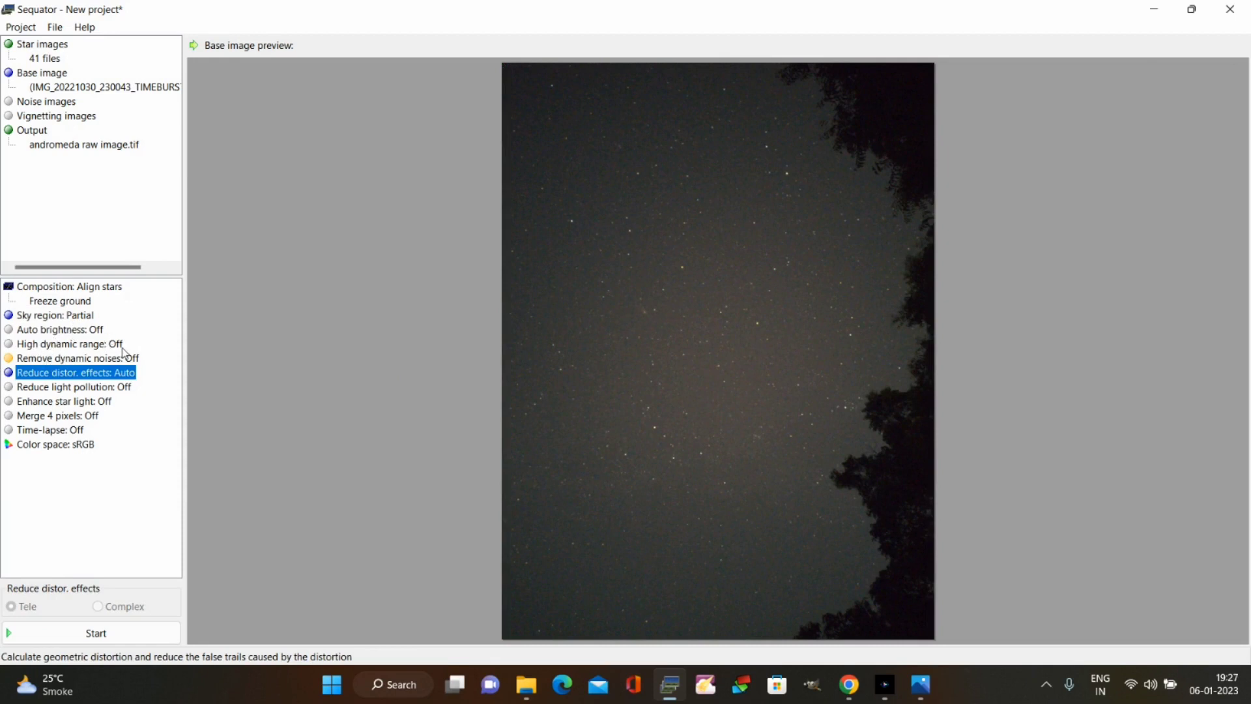
# Set distortion reduction to Complex.
pyautogui.click(118, 607)
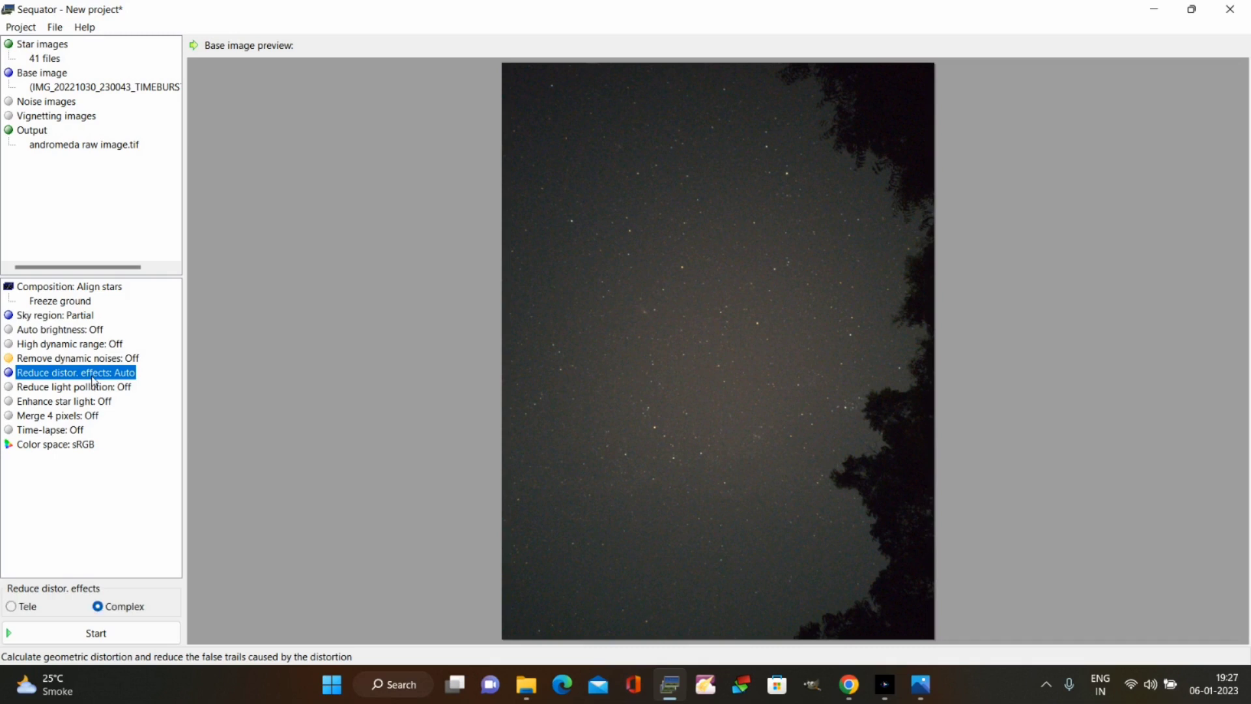
pyautogui.click(120, 606)
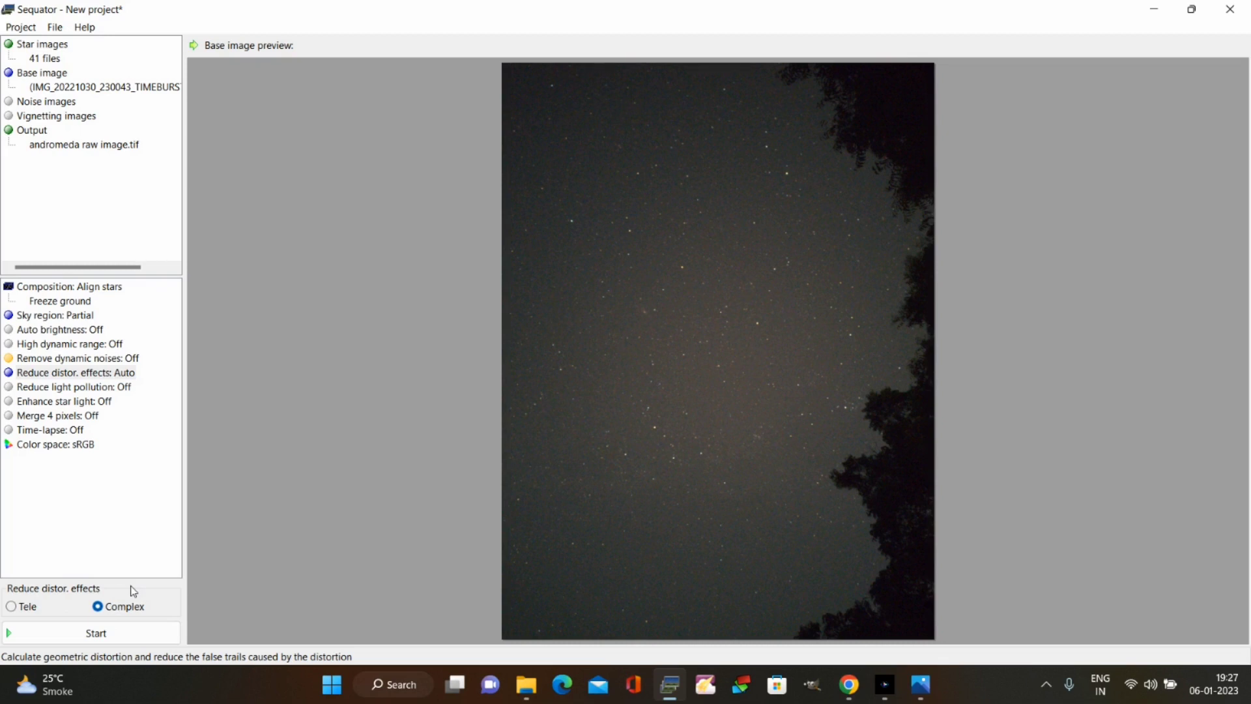
pyautogui.click(103, 388)
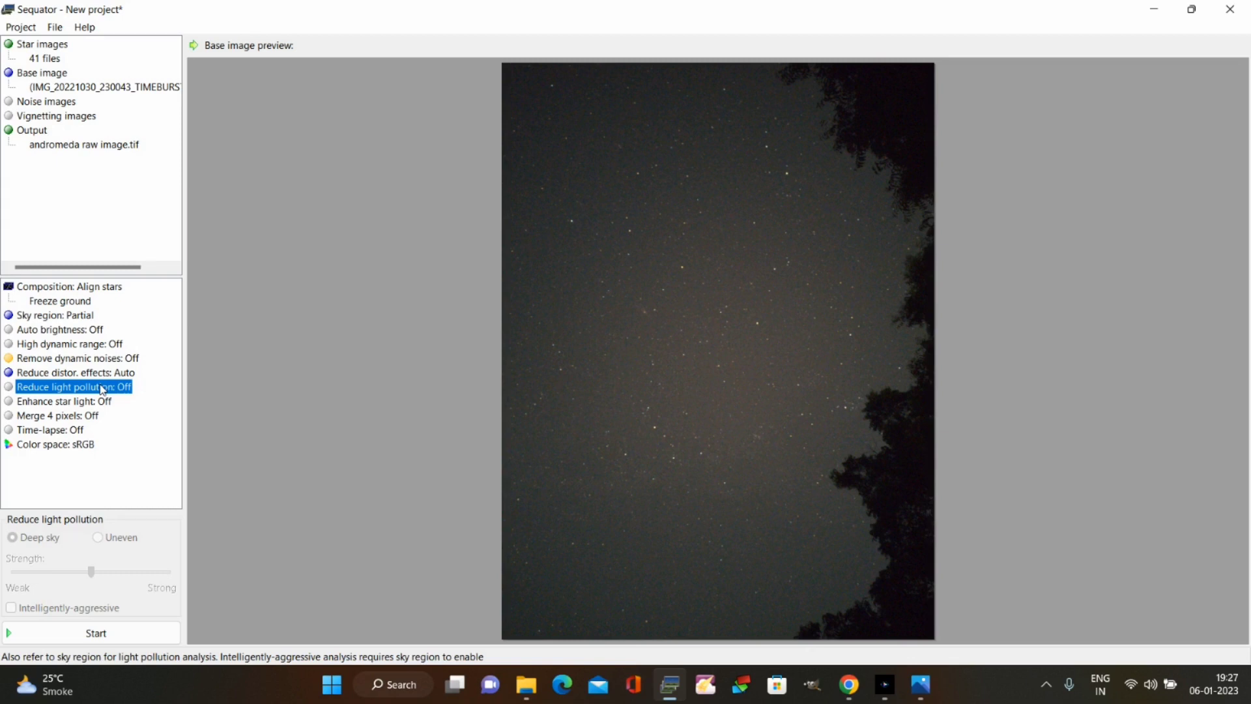
# Enable Uneven light pollution reduction, Intelligently-aggressive, at medium strength.
pyautogui.doubleClick(102, 389)
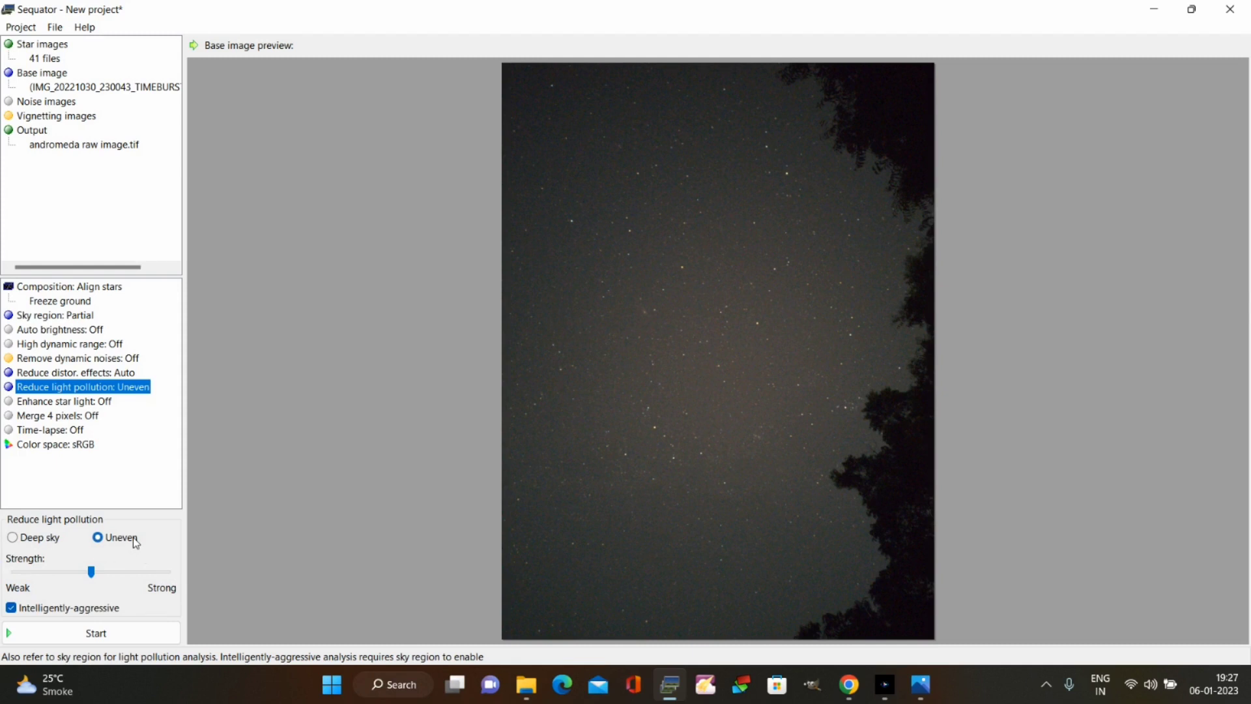
pyautogui.click(91, 572)
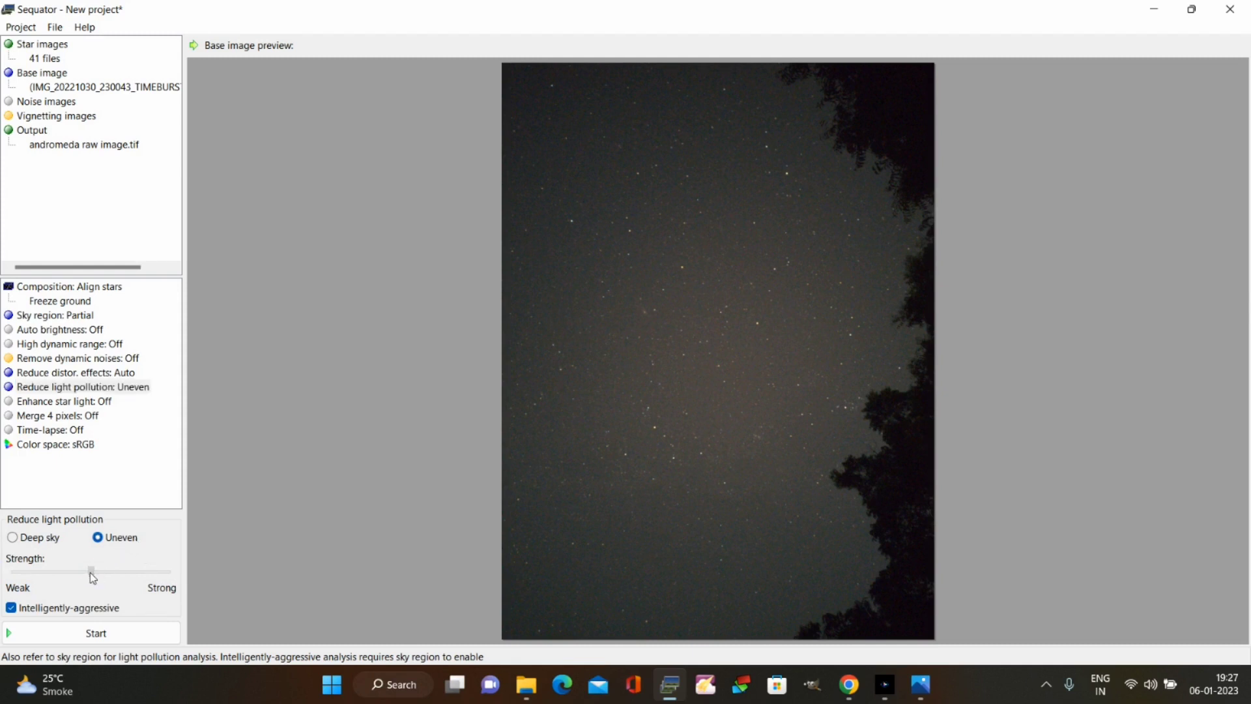
pyautogui.moveTo(91, 578); pyautogui.dragTo(50, 581)
pyautogui.click(74, 571)
# Stack the 41 frames into andromeda raw image.tif and close the finished processing report.
pyautogui.click(62, 633)
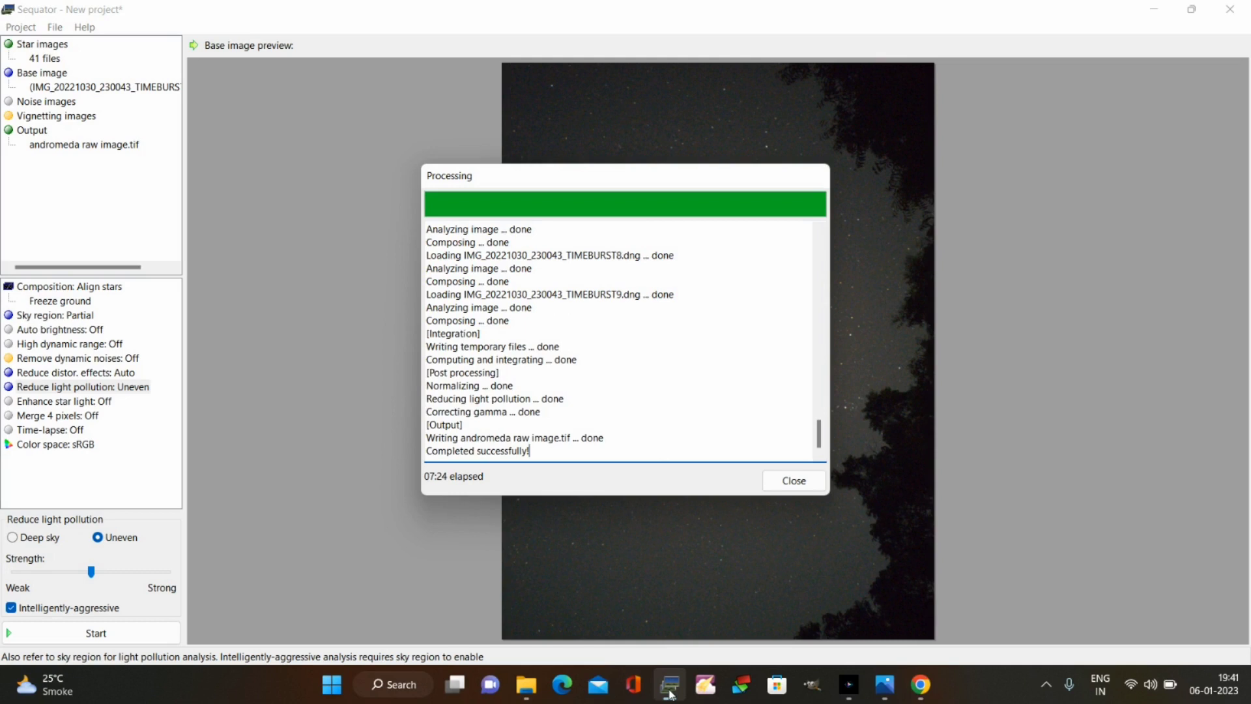
pyautogui.click(800, 483)
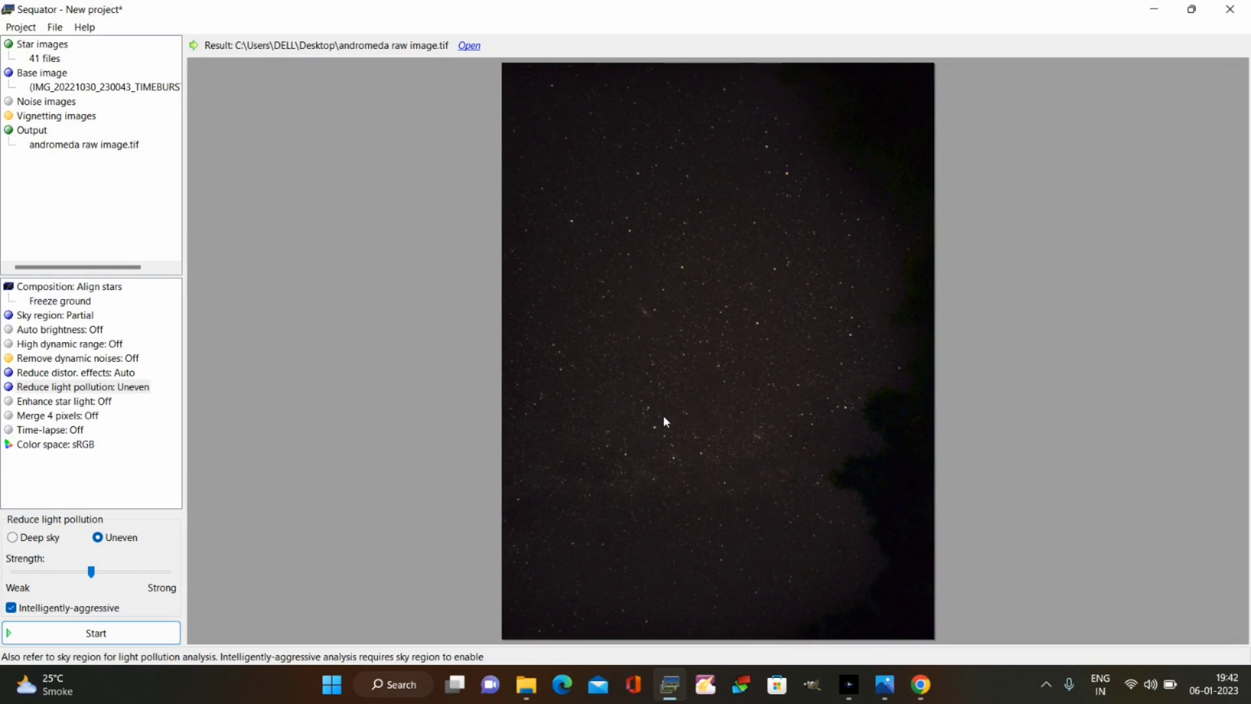
pyautogui.click(853, 690)
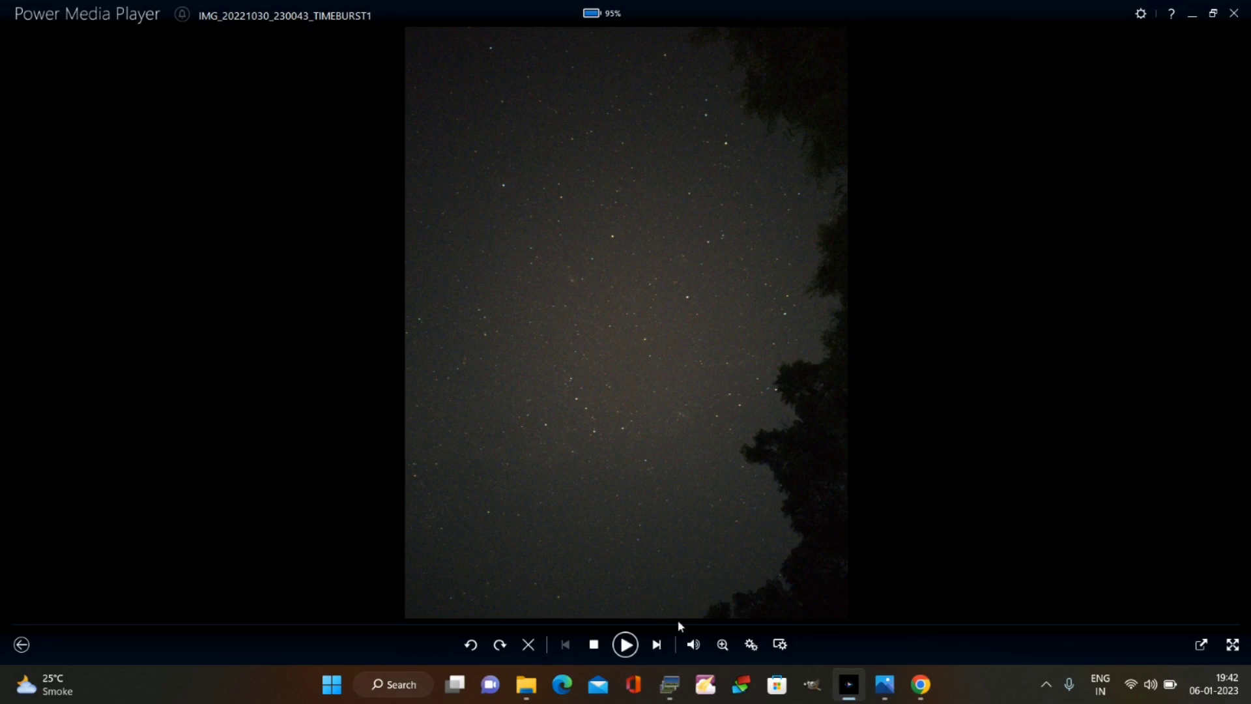
pyautogui.click(664, 696)
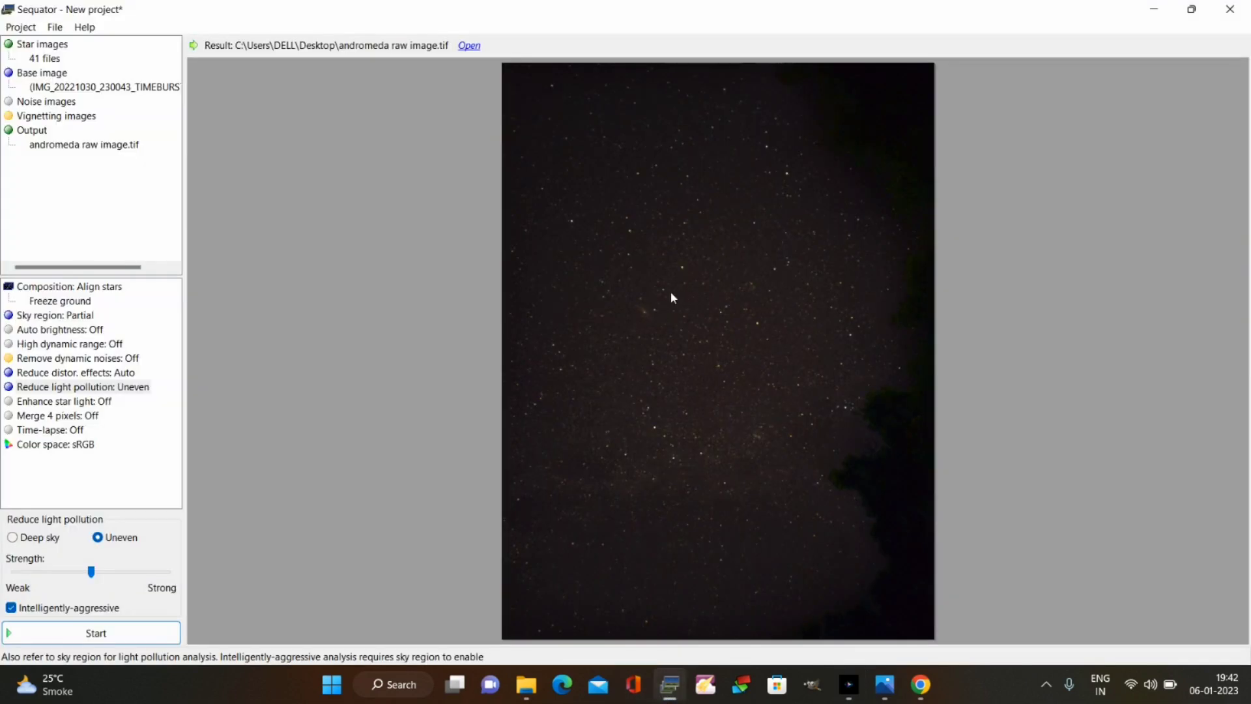
# Save the Sequator project as 'andromeda raw image' on the Desktop.
pyautogui.click(14, 26)
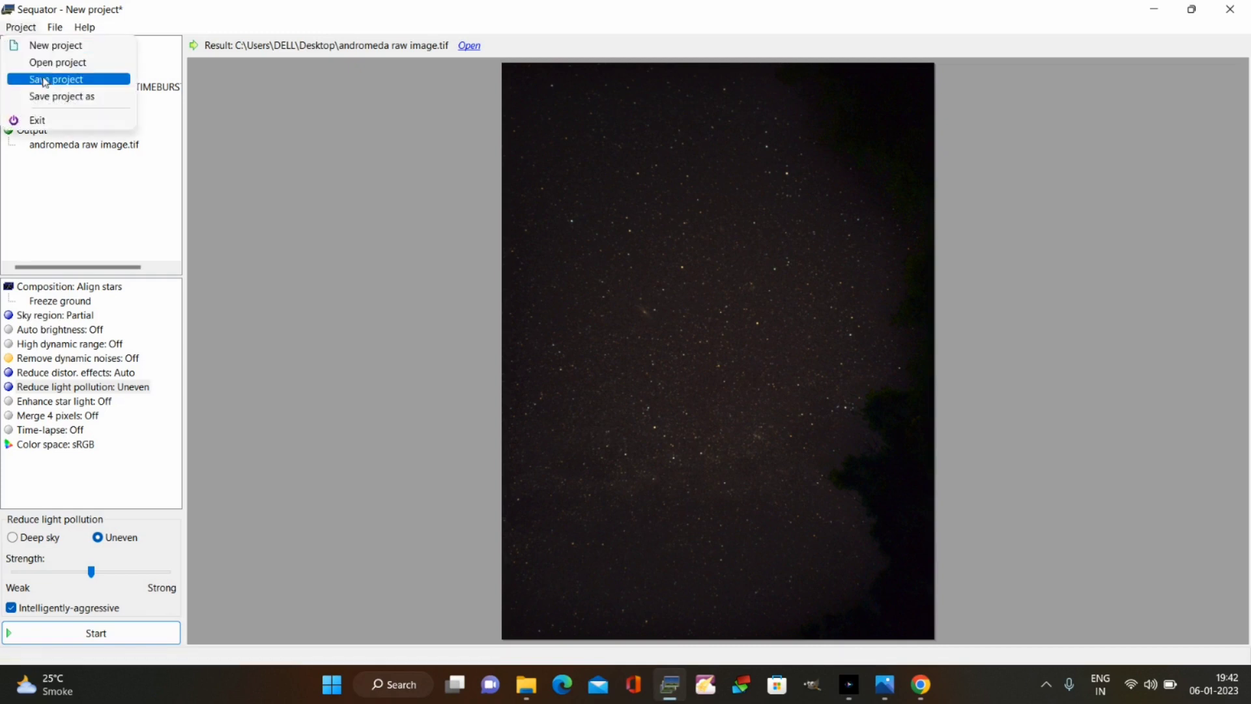
pyautogui.click(52, 79)
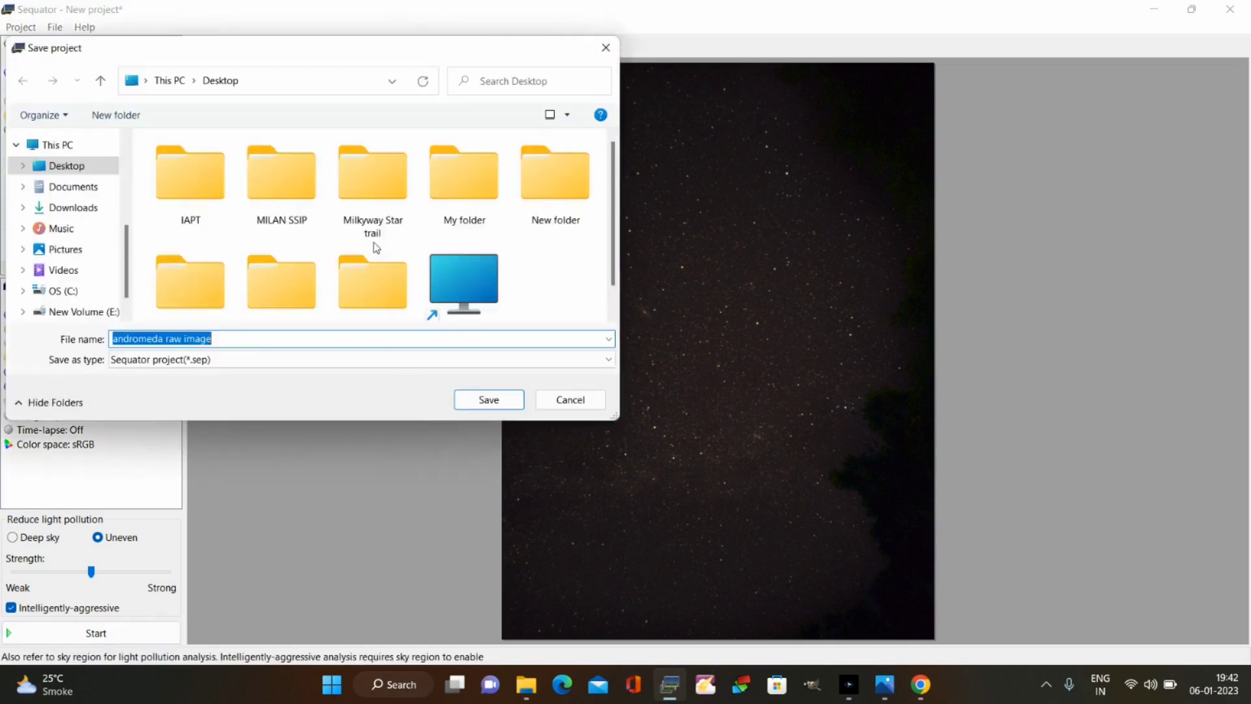
pyautogui.click(466, 399)
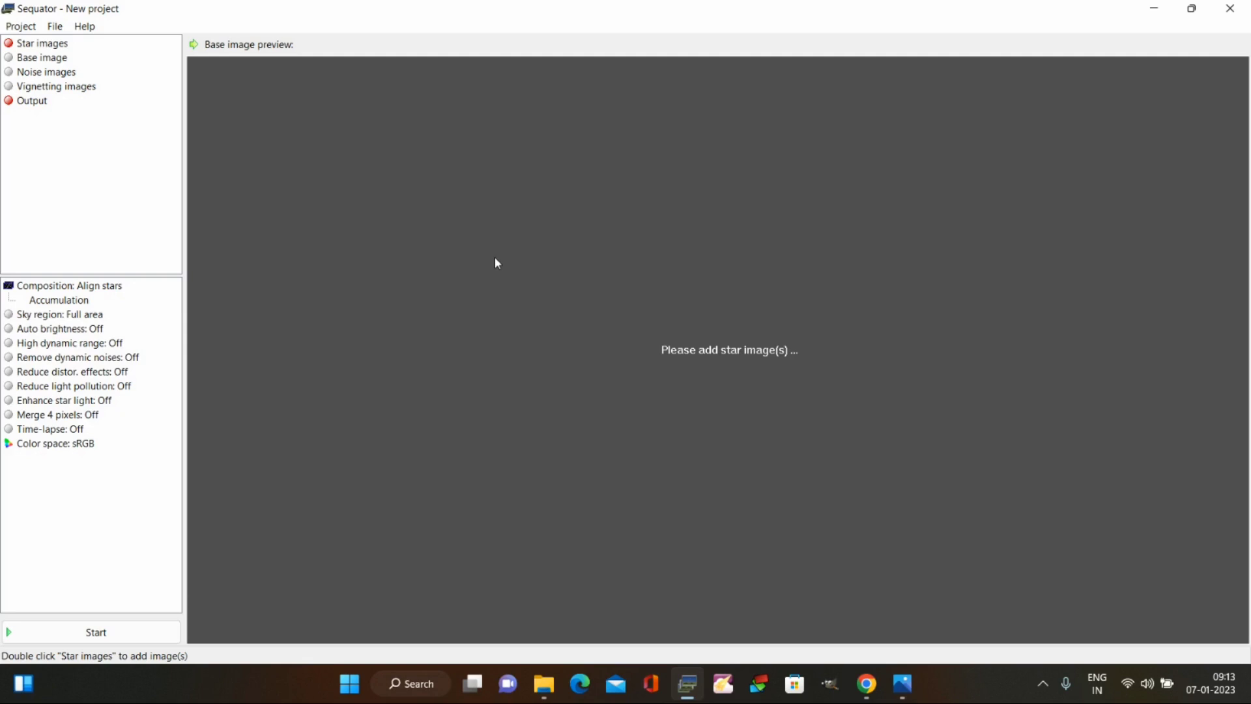
pyautogui.doubleClick(35, 44)
pyautogui.click(77, 336)
pyautogui.scroll(-6, 318, 252)
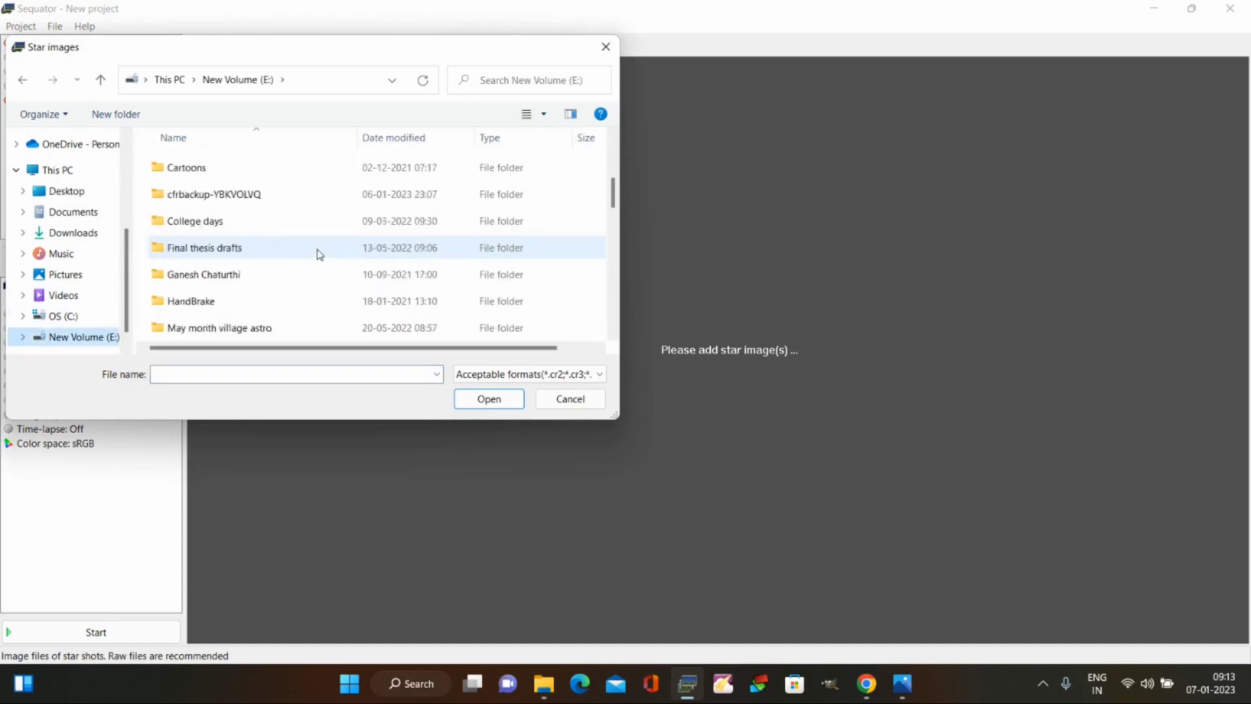
pyautogui.doubleClick(269, 220)
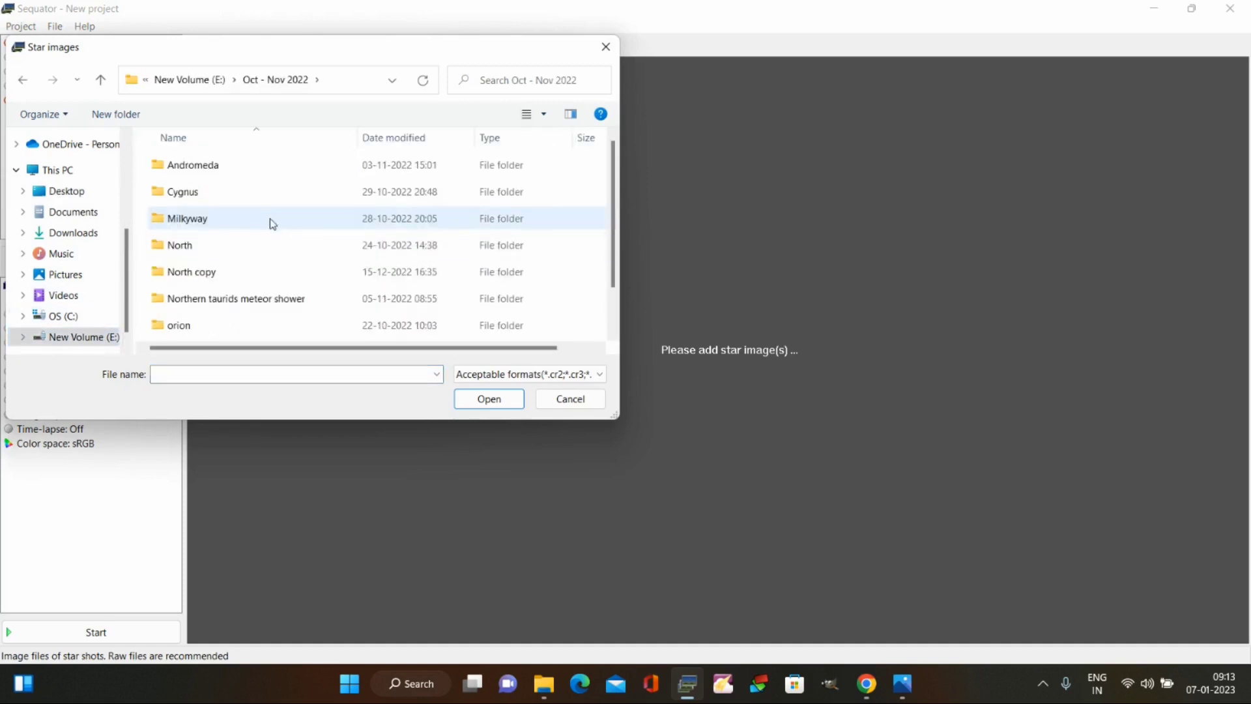
pyautogui.doubleClick(244, 177)
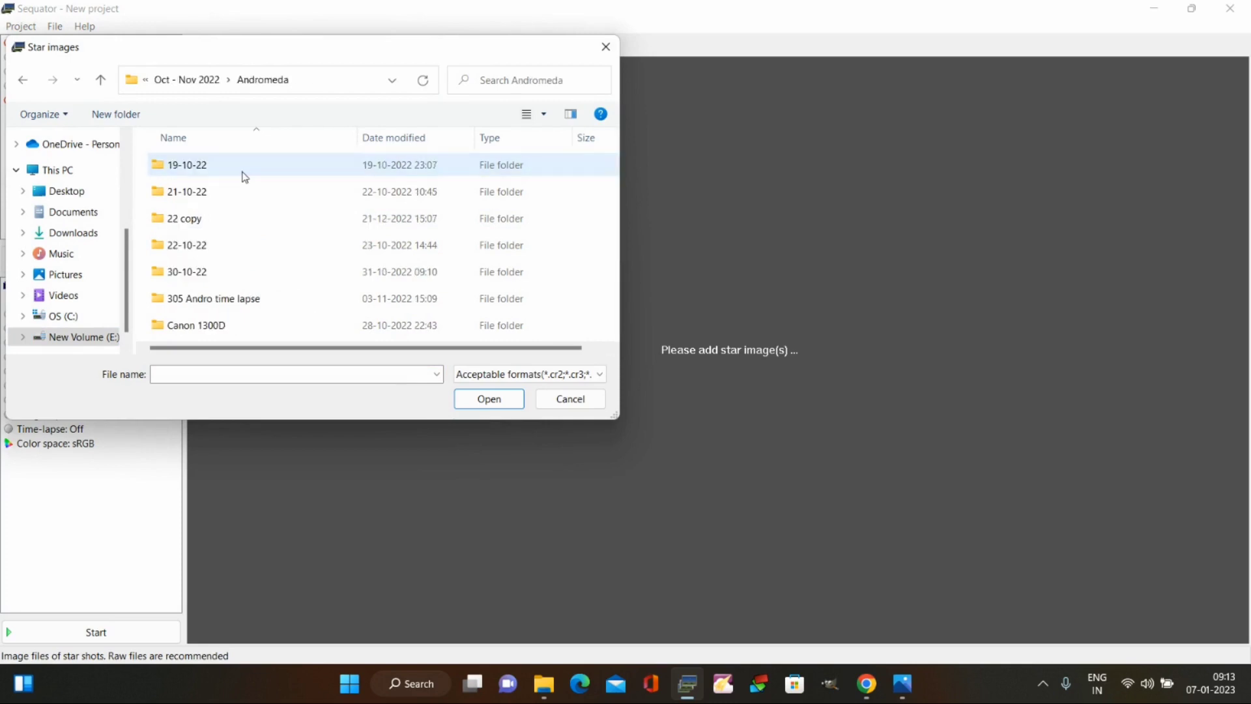
pyautogui.doubleClick(215, 273)
pyautogui.doubleClick(200, 194)
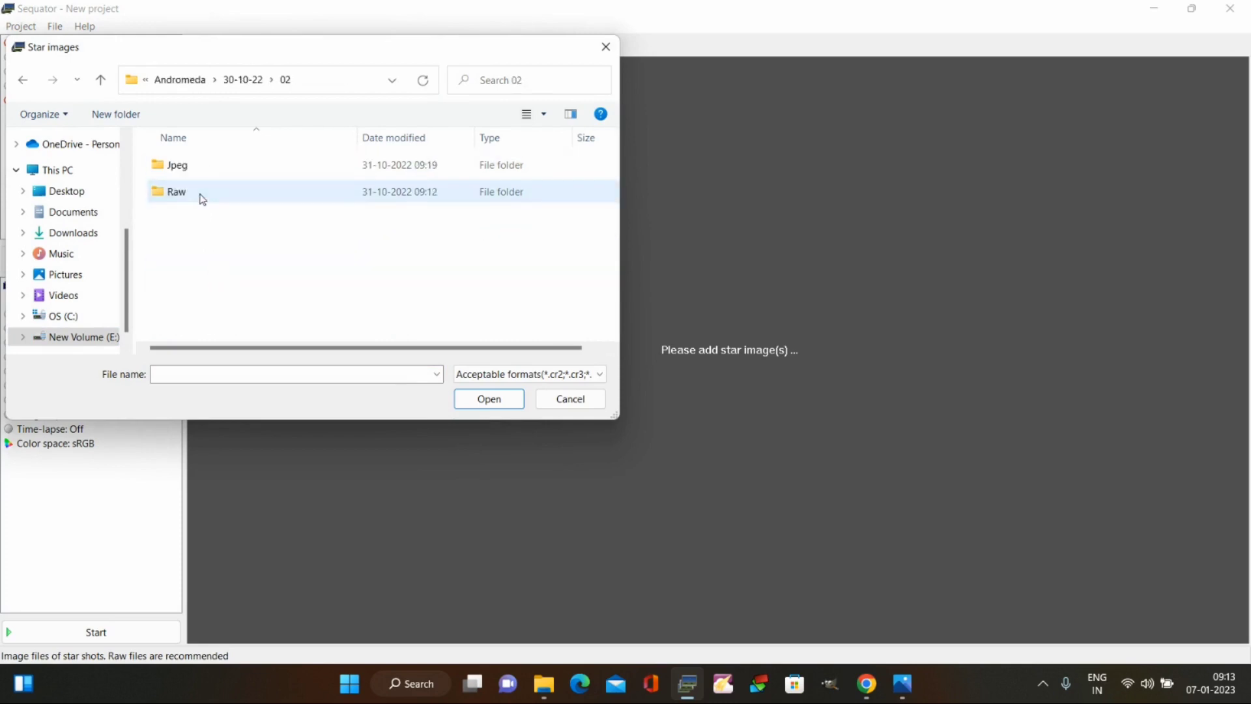
pyautogui.doubleClick(202, 170)
pyautogui.click(202, 182)
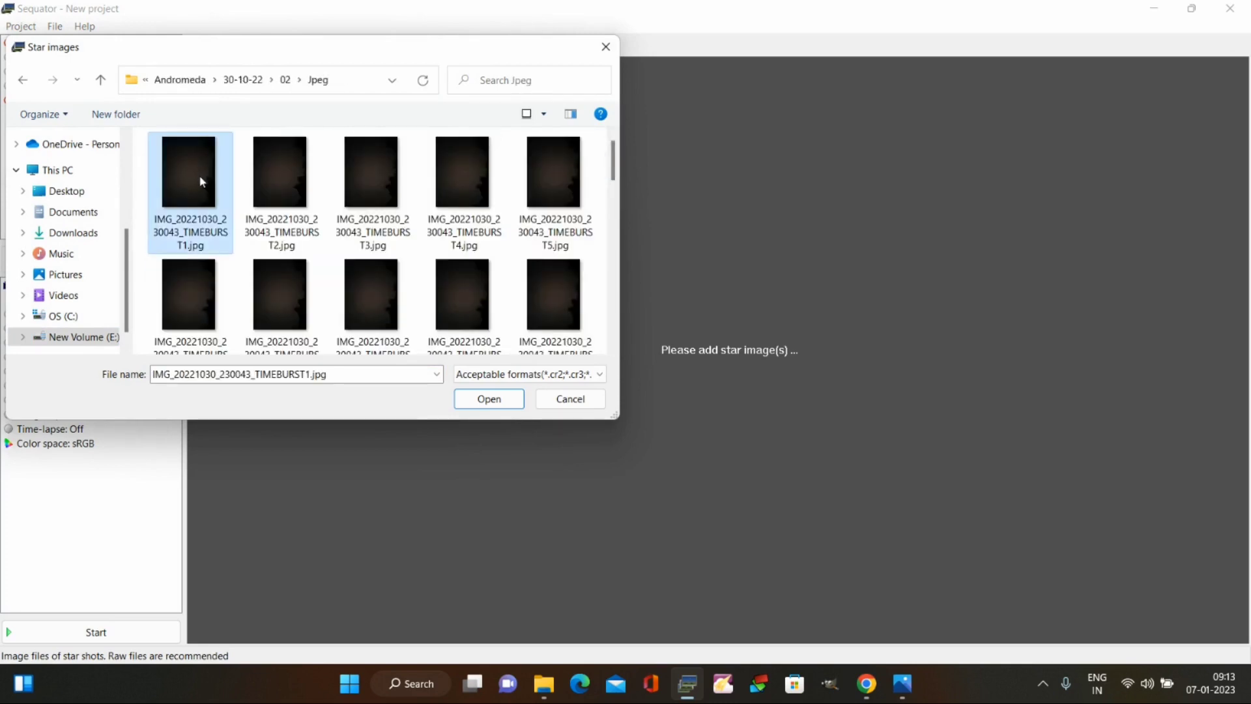
pyautogui.hotkey('ctrl', 'a')
pyautogui.press('Return')
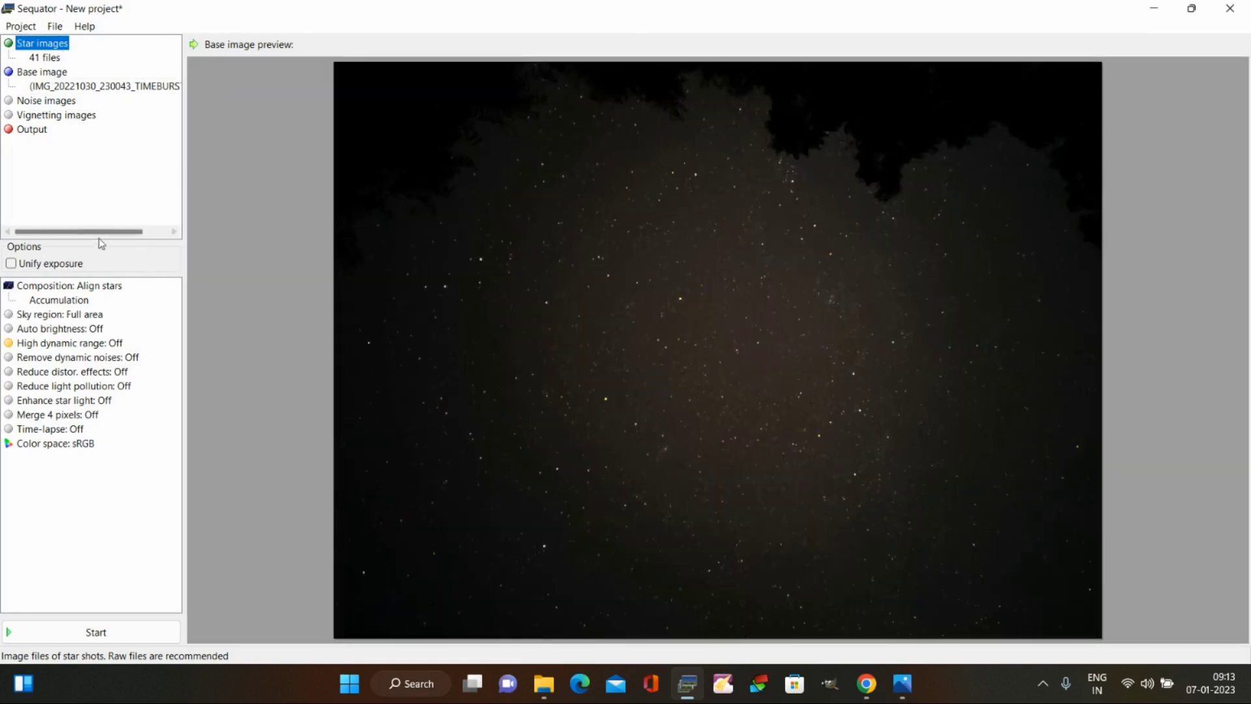
pyautogui.click(156, 231)
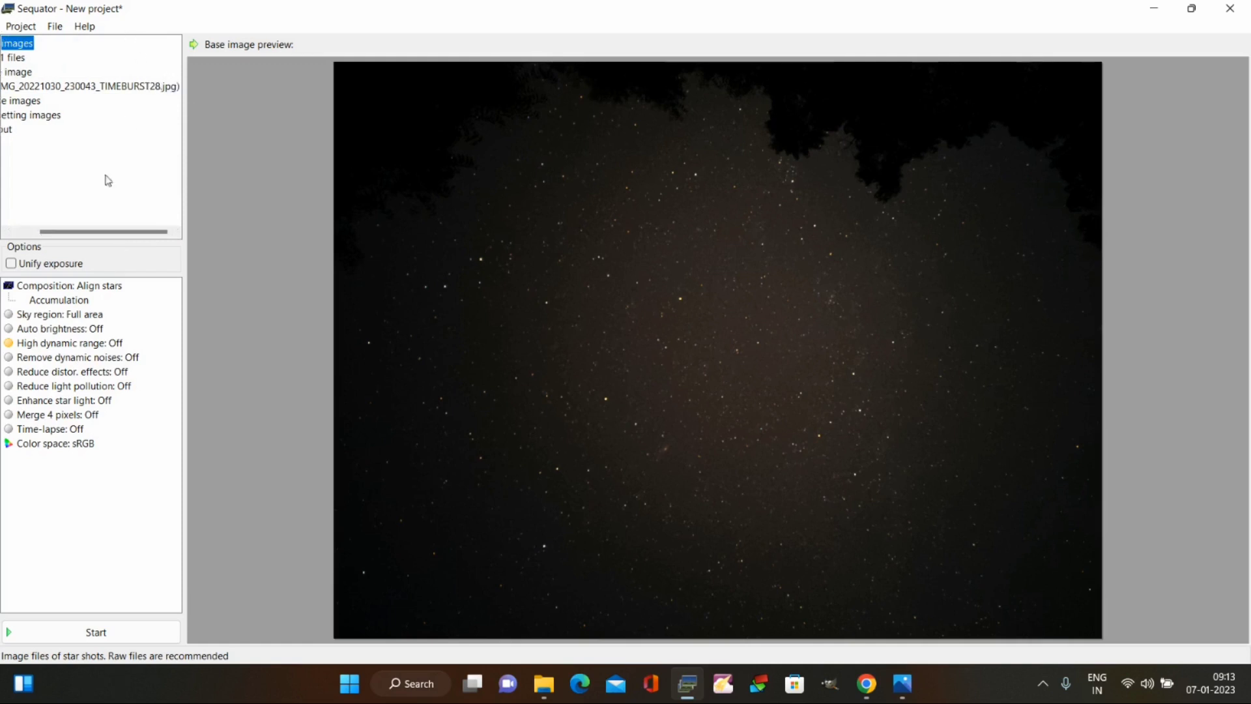
pyautogui.moveTo(82, 232); pyautogui.dragTo(40, 233)
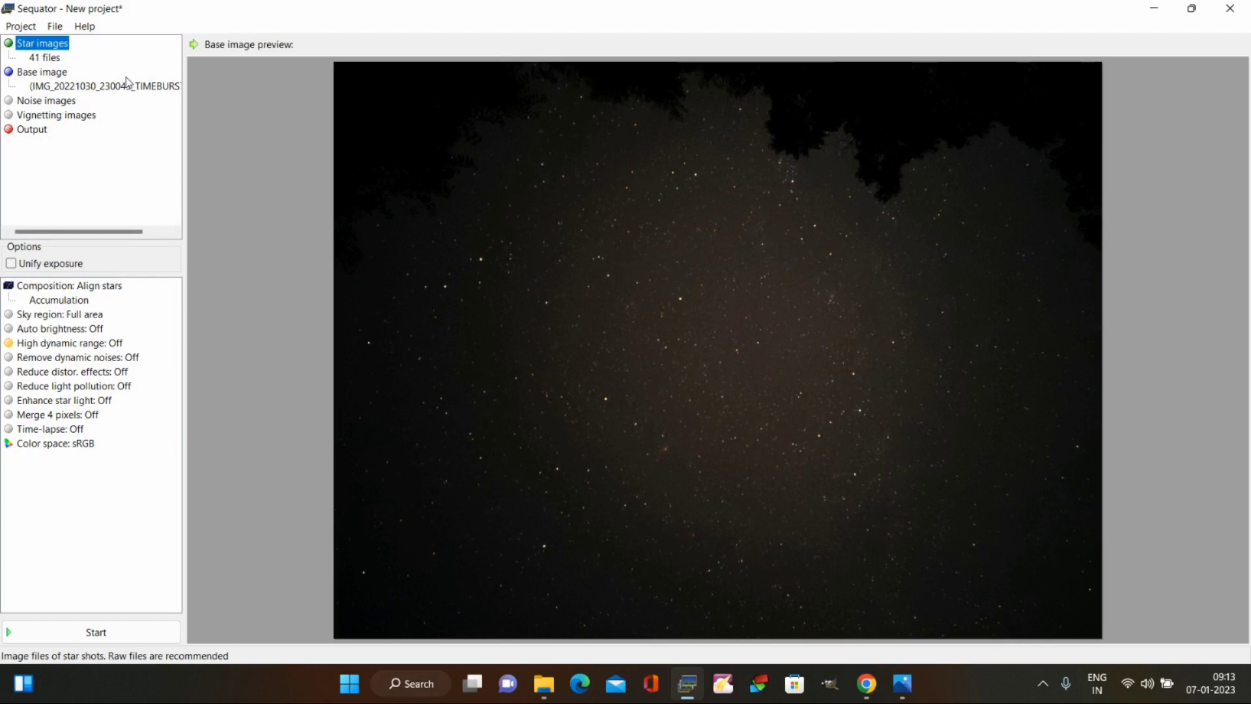
# Save the stacked output to the Desktop as 'andromeda jpeg image' TIFF.
pyautogui.click(30, 130)
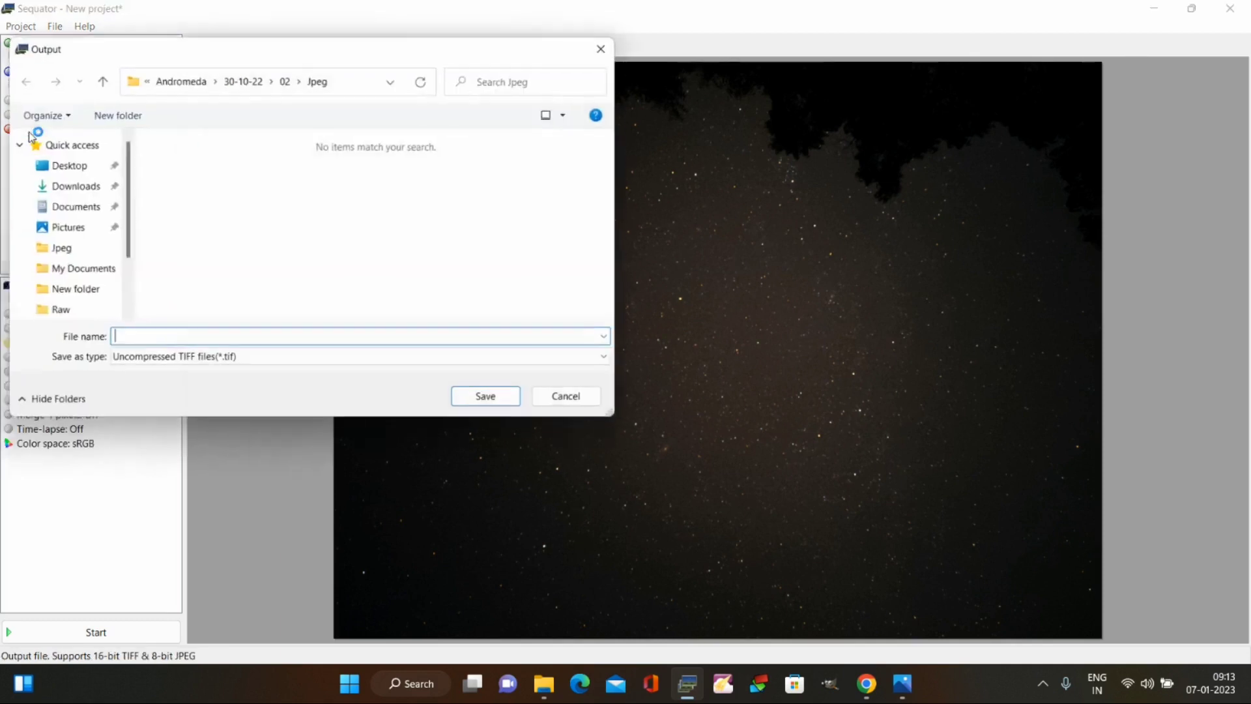
pyautogui.click(55, 164)
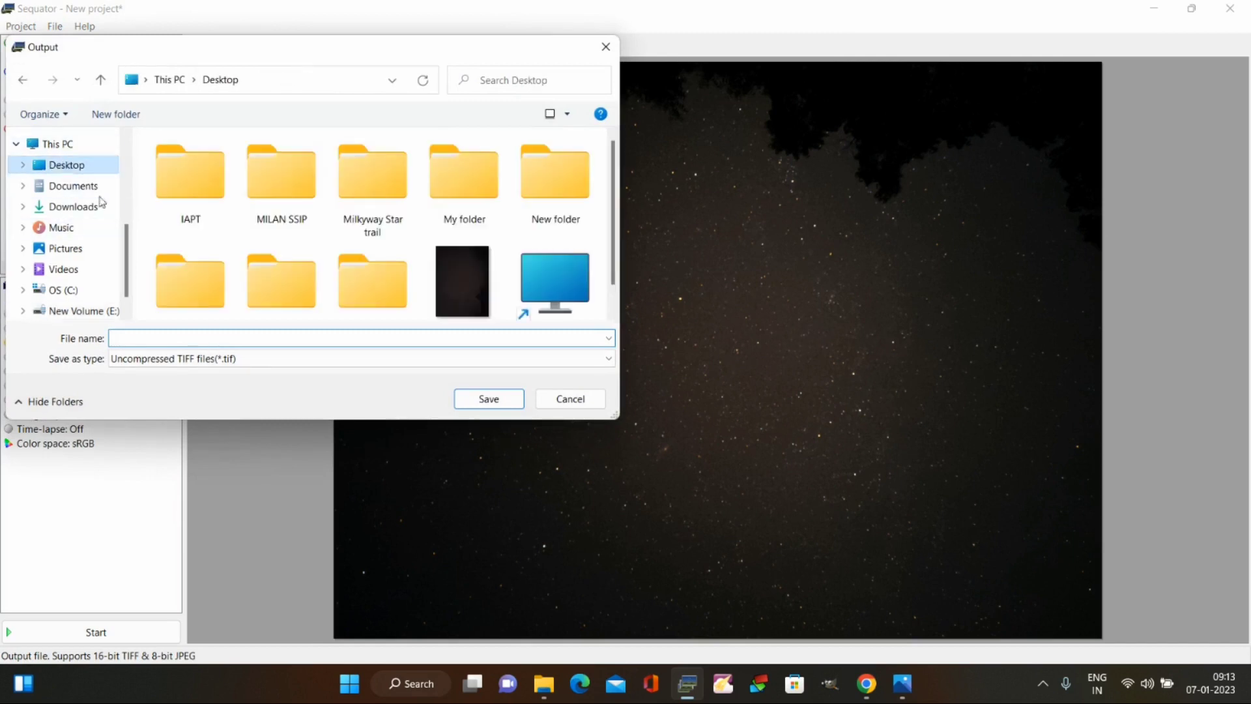
pyautogui.click(135, 336)
pyautogui.write('an')
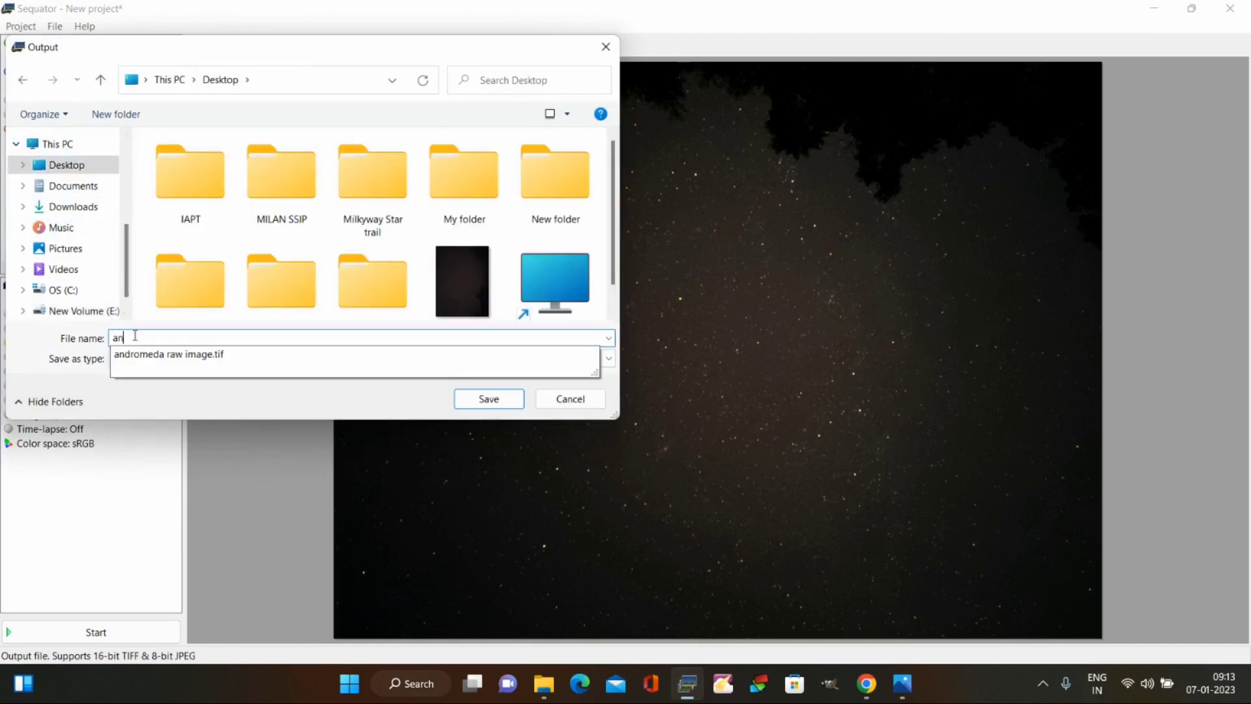
pyautogui.write('dromeda j')
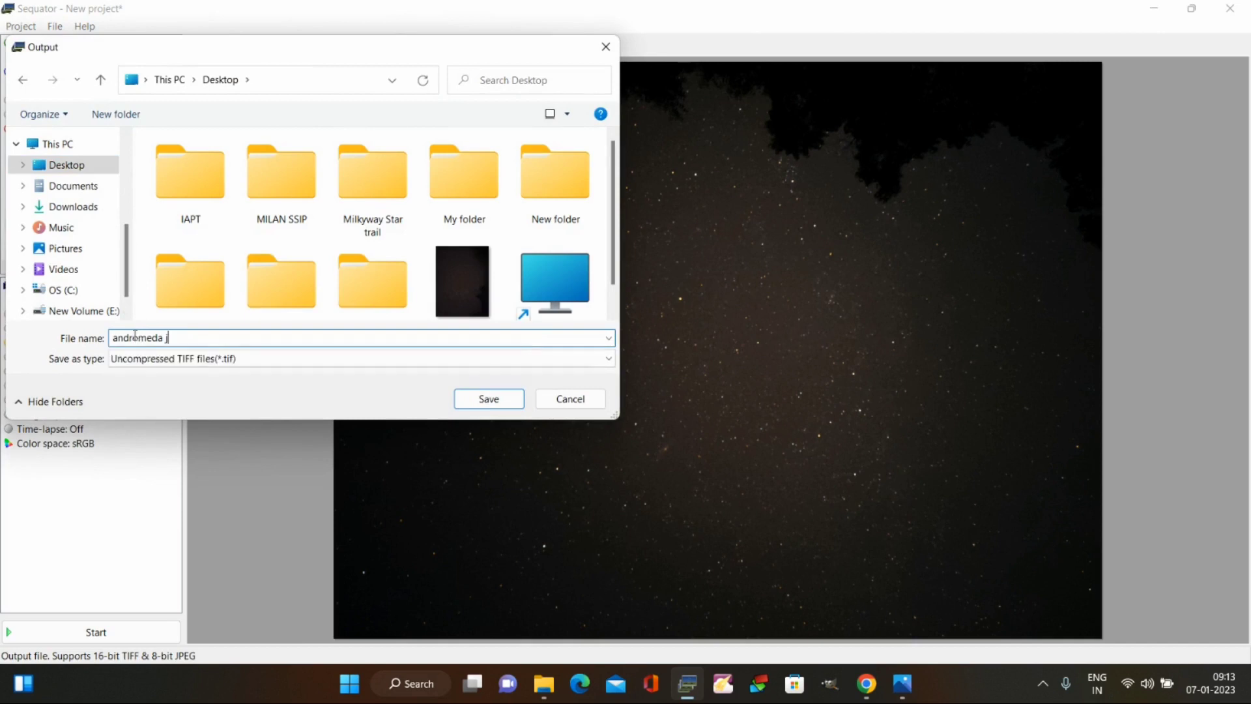
pyautogui.write('peg image')
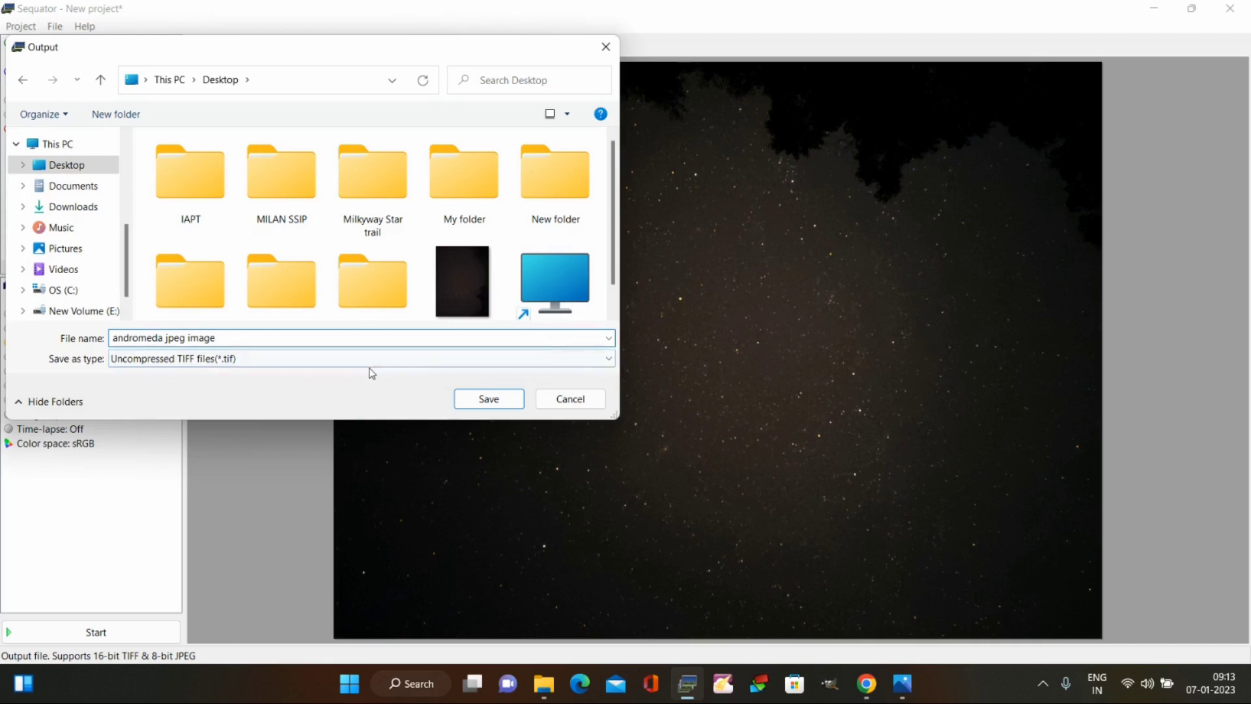
pyautogui.click(489, 399)
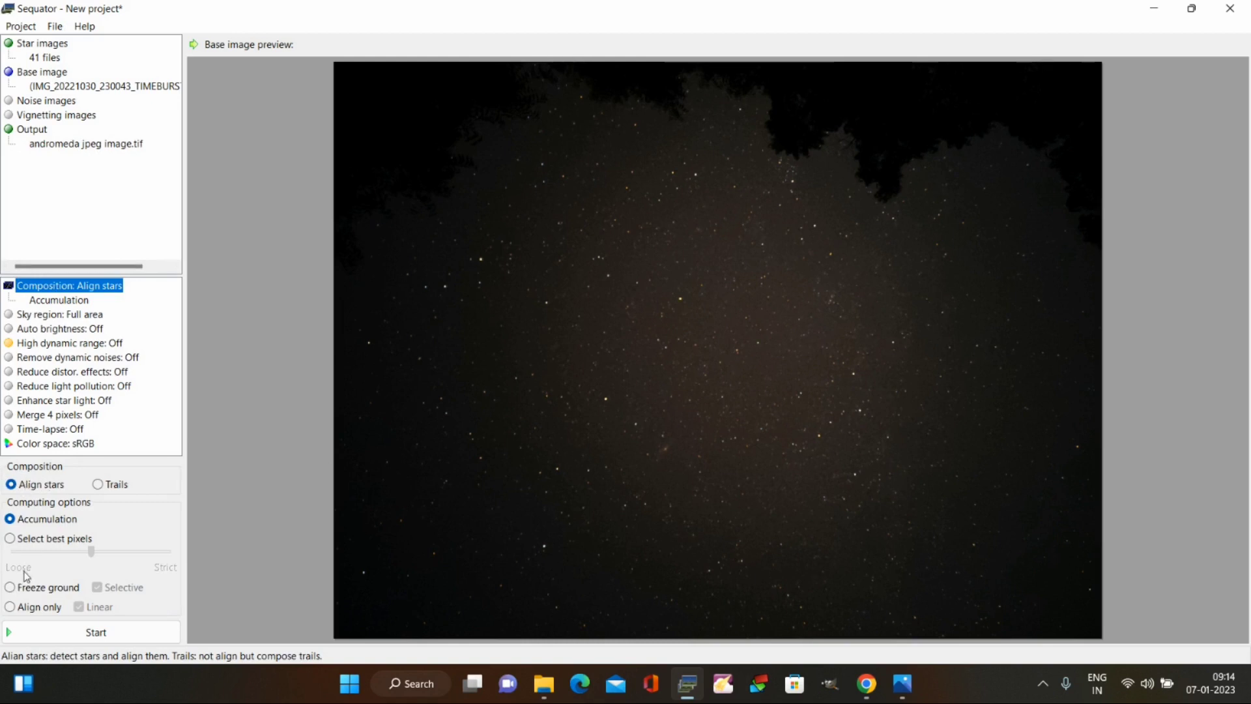
# Turn on Freeze ground and choose the Irregular mask method for the sky region.
pyautogui.click(9, 599)
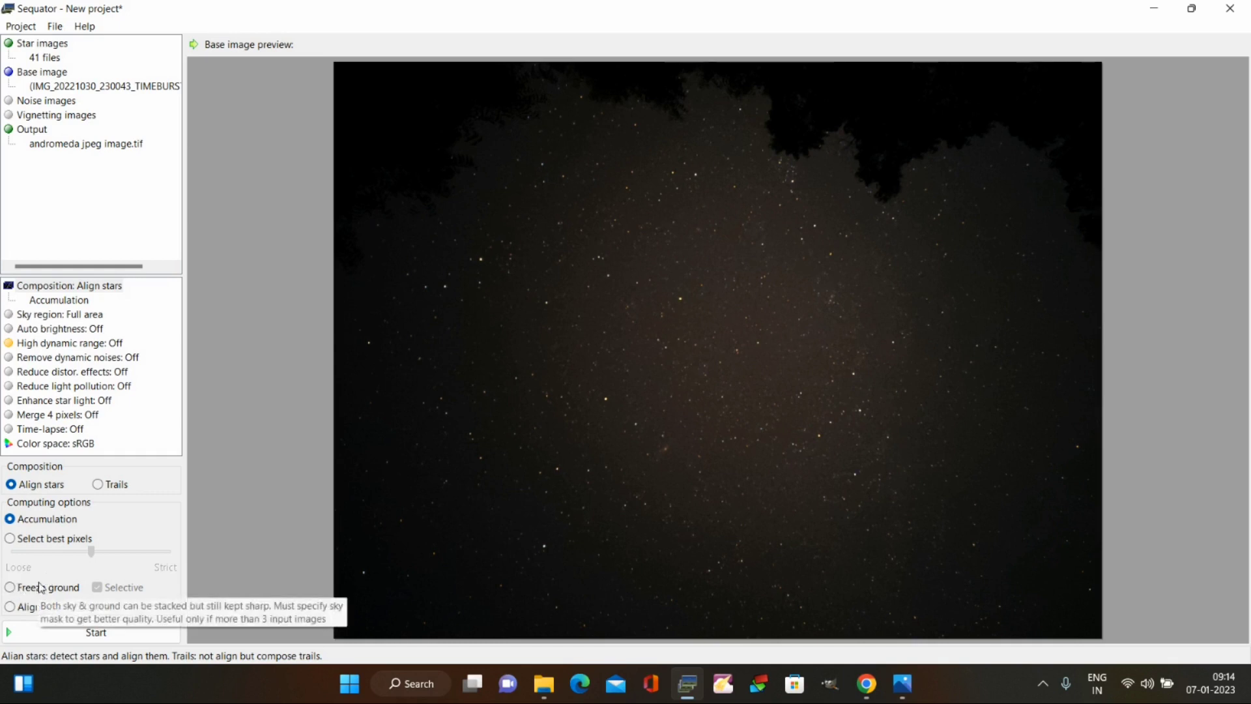
pyautogui.click(39, 588)
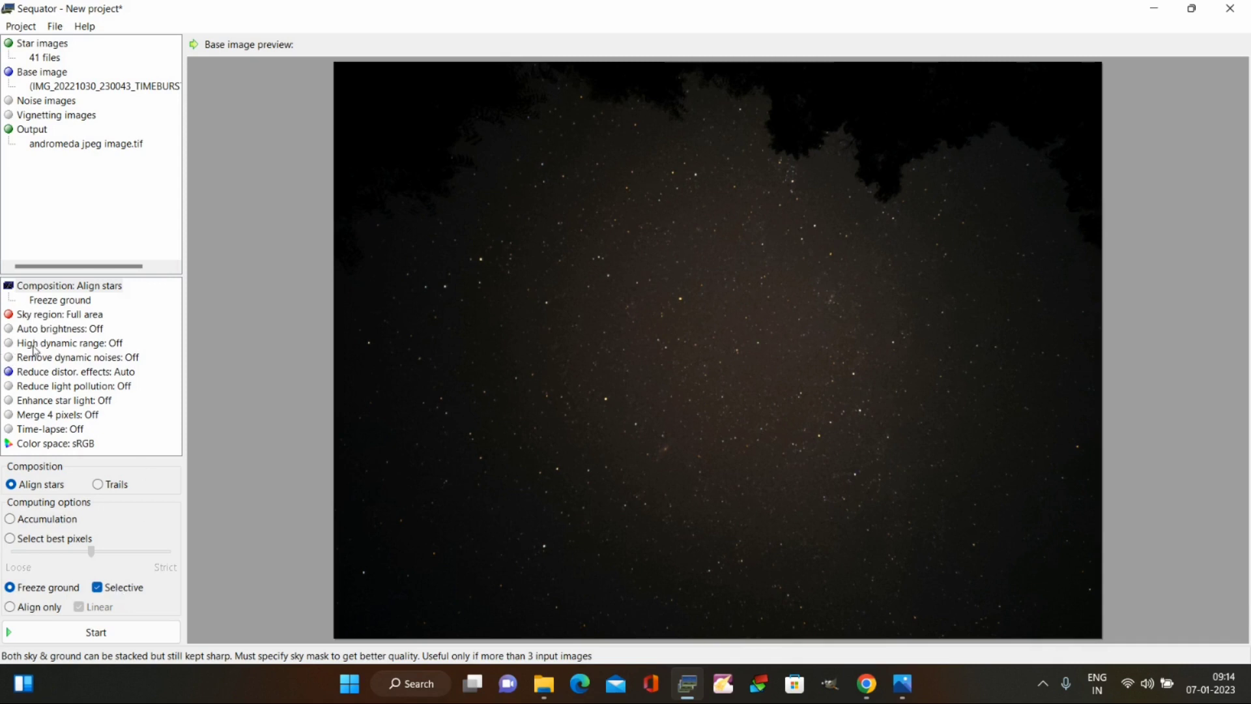
pyautogui.click(34, 320)
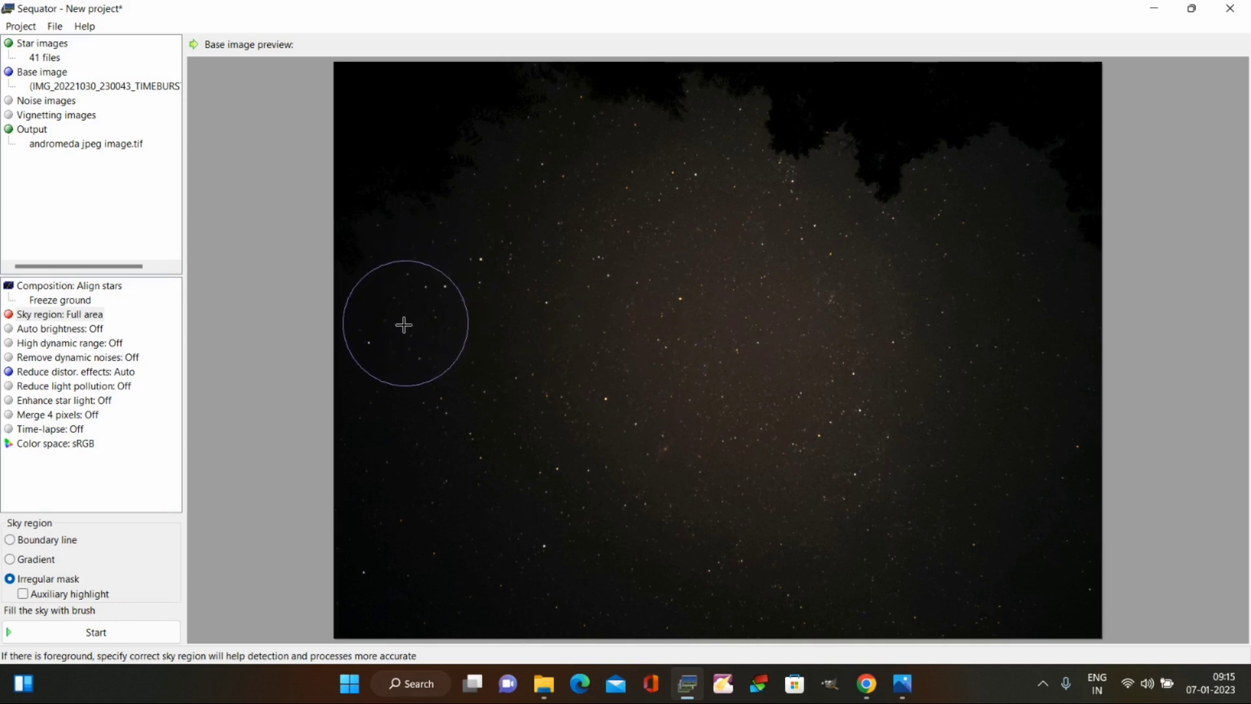
# Brush the sky mask over the star field to the treeline with Auxiliary highlight on, then set distortion reduction.
pyautogui.moveTo(402, 326)
pyautogui.mouseDown()
pyautogui.moveTo(375, 418)
pyautogui.moveTo(393, 463)
pyautogui.moveTo(417, 460)
pyautogui.moveTo(405, 480)
pyautogui.moveTo(349, 474)
pyautogui.moveTo(362, 427)
pyautogui.moveTo(343, 390)
pyautogui.moveTo(447, 639)
pyautogui.moveTo(395, 628)
pyautogui.moveTo(677, 553)
pyautogui.moveTo(739, 491)
pyautogui.moveTo(990, 461)
pyautogui.moveTo(958, 554)
pyautogui.moveTo(782, 610)
pyautogui.moveTo(883, 626)
pyautogui.moveTo(1028, 555)
pyautogui.moveTo(1028, 579)
pyautogui.moveTo(1107, 615)
pyautogui.moveTo(1074, 472)
pyautogui.moveTo(1084, 488)
pyautogui.moveTo(1034, 365)
pyautogui.moveTo(985, 438)
pyautogui.moveTo(583, 420)
pyautogui.moveTo(673, 388)
pyautogui.moveTo(948, 347)
pyautogui.moveTo(917, 459)
pyautogui.moveTo(568, 325)
pyautogui.moveTo(476, 267)
pyautogui.moveTo(504, 282)
pyautogui.moveTo(541, 270)
pyautogui.moveTo(553, 244)
pyautogui.moveTo(483, 326)
pyautogui.moveTo(678, 225)
pyautogui.moveTo(708, 224)
pyautogui.moveTo(519, 299)
pyautogui.mouseUp()
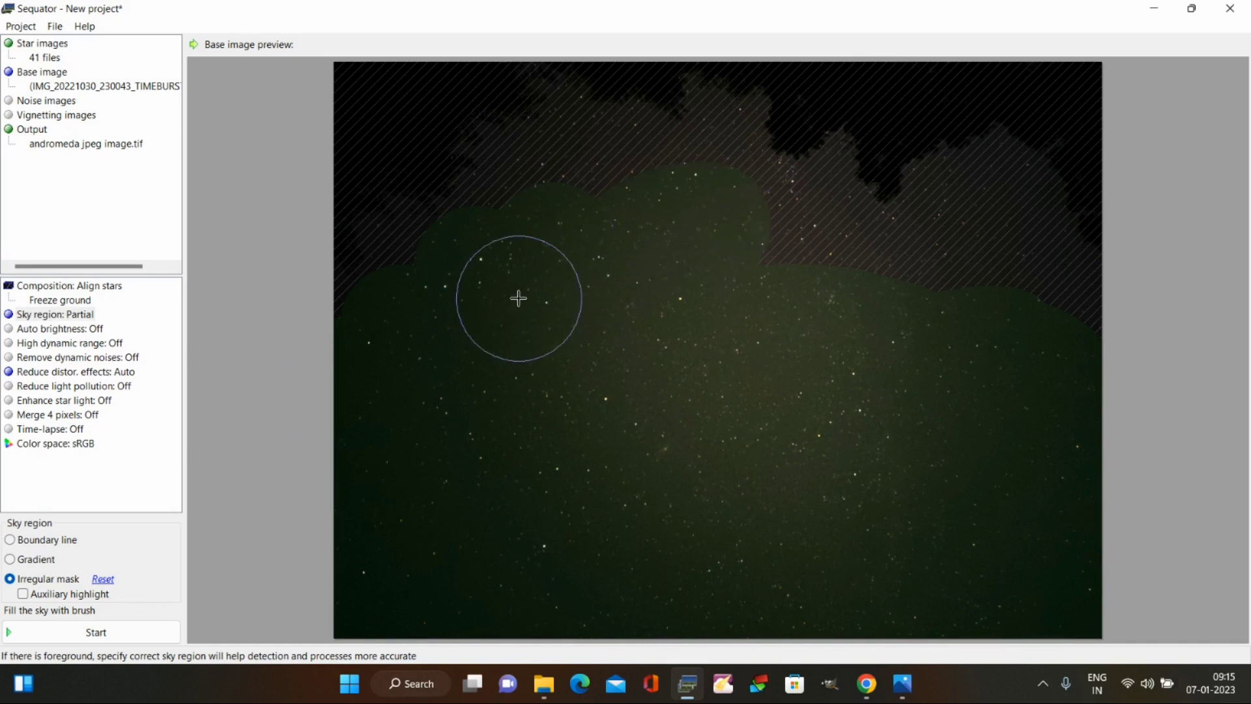
pyautogui.click(23, 594)
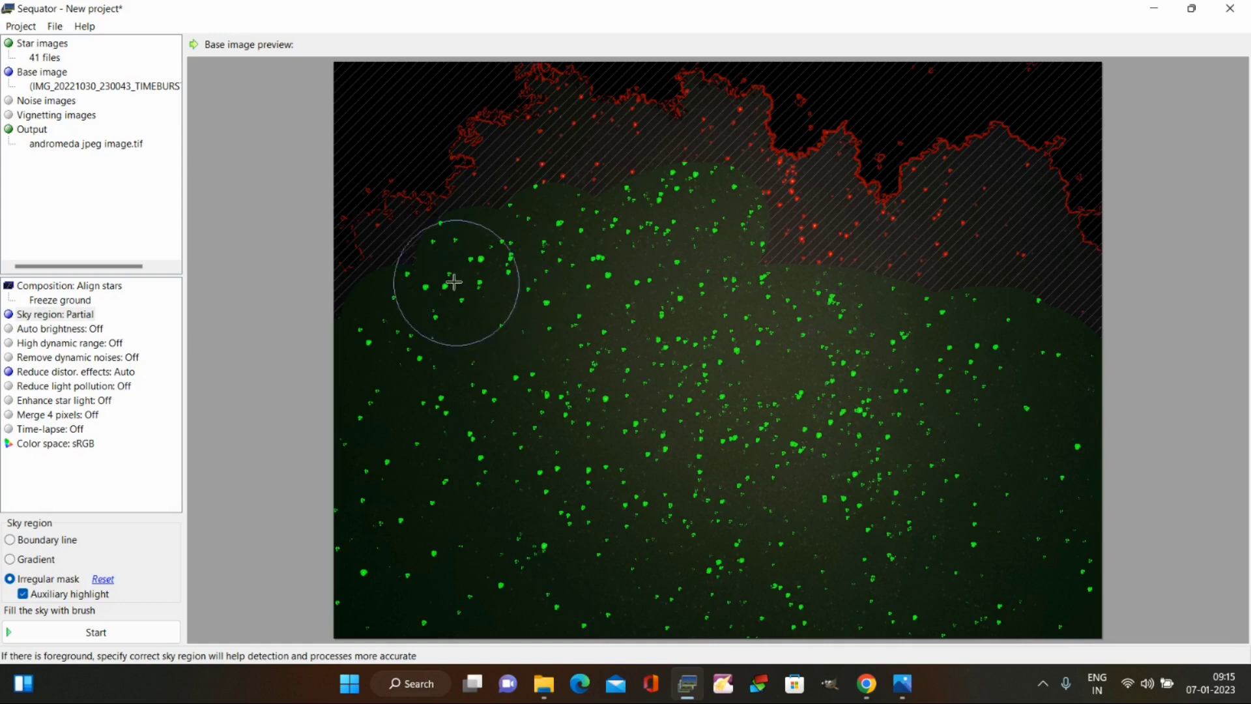
pyautogui.moveTo(445, 277)
pyautogui.mouseDown()
pyautogui.moveTo(541, 249)
pyautogui.moveTo(555, 193)
pyautogui.moveTo(629, 183)
pyautogui.moveTo(720, 196)
pyautogui.moveTo(828, 277)
pyautogui.moveTo(1038, 328)
pyautogui.moveTo(973, 235)
pyautogui.moveTo(1012, 255)
pyautogui.moveTo(1038, 295)
pyautogui.moveTo(828, 254)
pyautogui.moveTo(812, 226)
pyautogui.moveTo(805, 241)
pyautogui.moveTo(796, 225)
pyautogui.moveTo(703, 187)
pyautogui.moveTo(720, 147)
pyautogui.moveTo(950, 203)
pyautogui.moveTo(1009, 195)
pyautogui.moveTo(803, 223)
pyautogui.moveTo(728, 173)
pyautogui.moveTo(726, 158)
pyautogui.moveTo(670, 162)
pyautogui.moveTo(617, 139)
pyautogui.moveTo(617, 154)
pyautogui.moveTo(571, 152)
pyautogui.moveTo(534, 176)
pyautogui.moveTo(478, 241)
pyautogui.moveTo(372, 318)
pyautogui.moveTo(397, 307)
pyautogui.moveTo(409, 270)
pyautogui.moveTo(553, 135)
pyautogui.moveTo(571, 138)
pyautogui.moveTo(626, 380)
pyautogui.mouseUp()
pyautogui.scroll(-2, 715, 163)
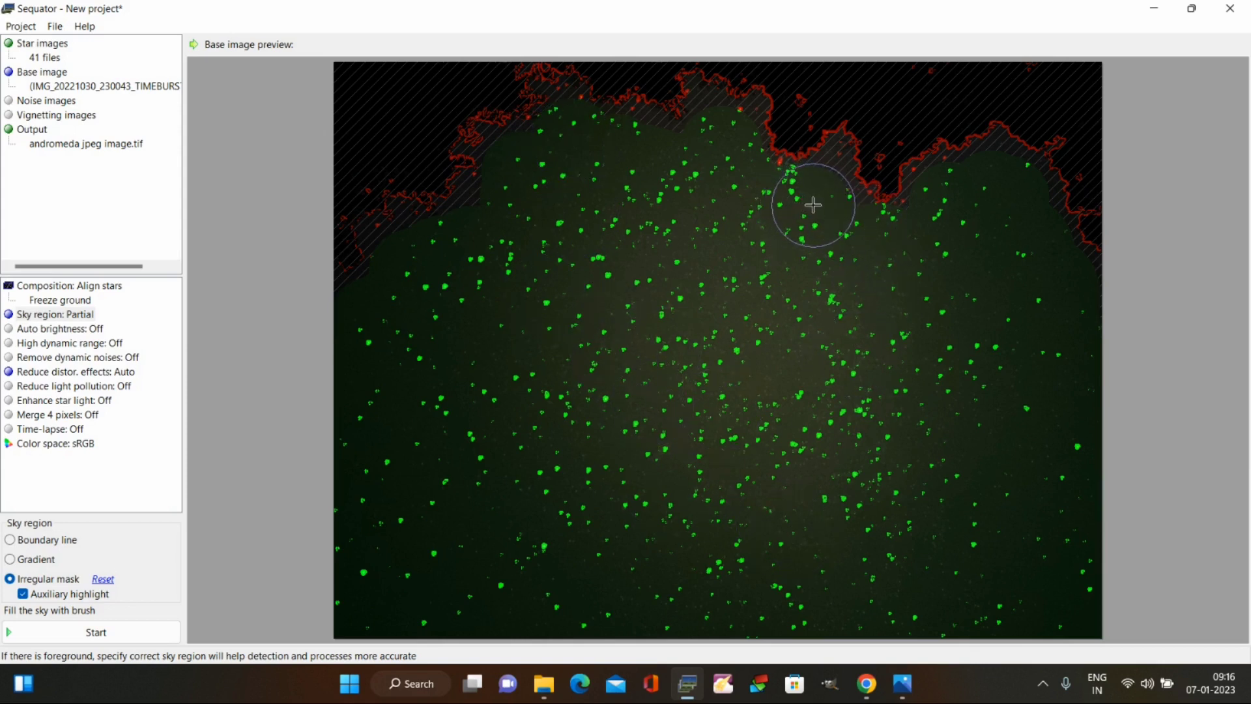
pyautogui.click(63, 373)
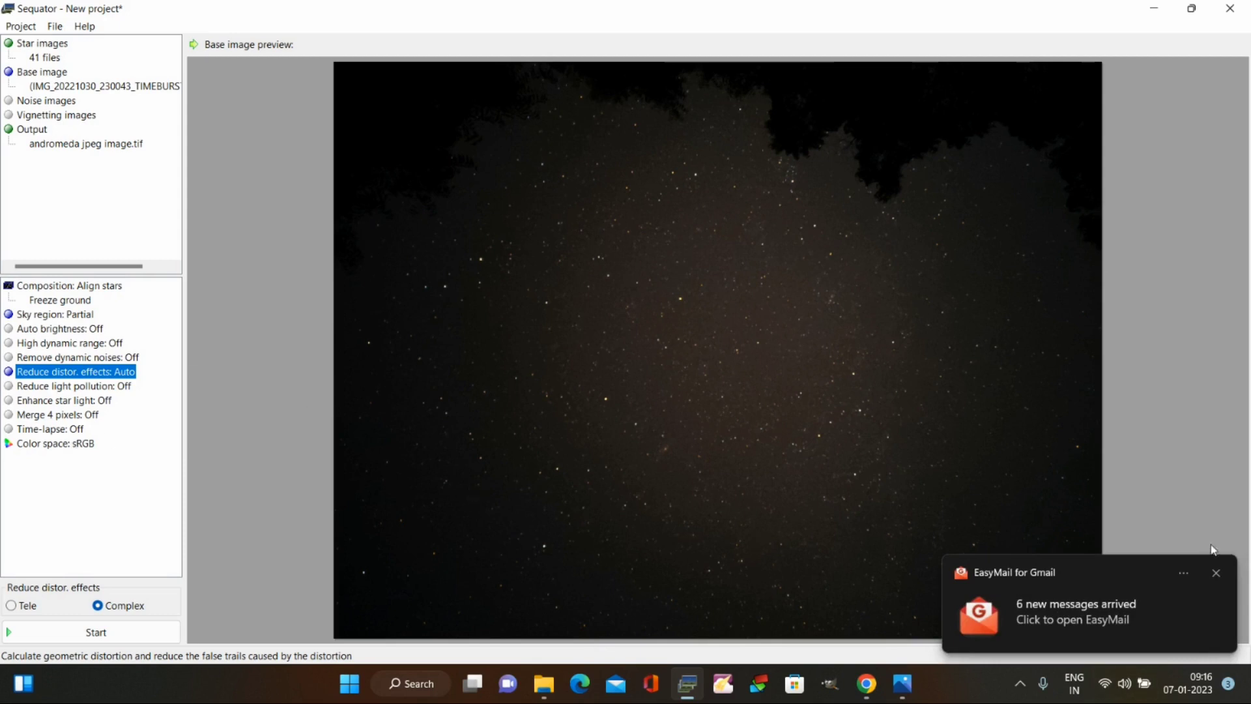
# Dismiss the mail notification and start stacking the 41 frames.
pyautogui.click(1217, 573)
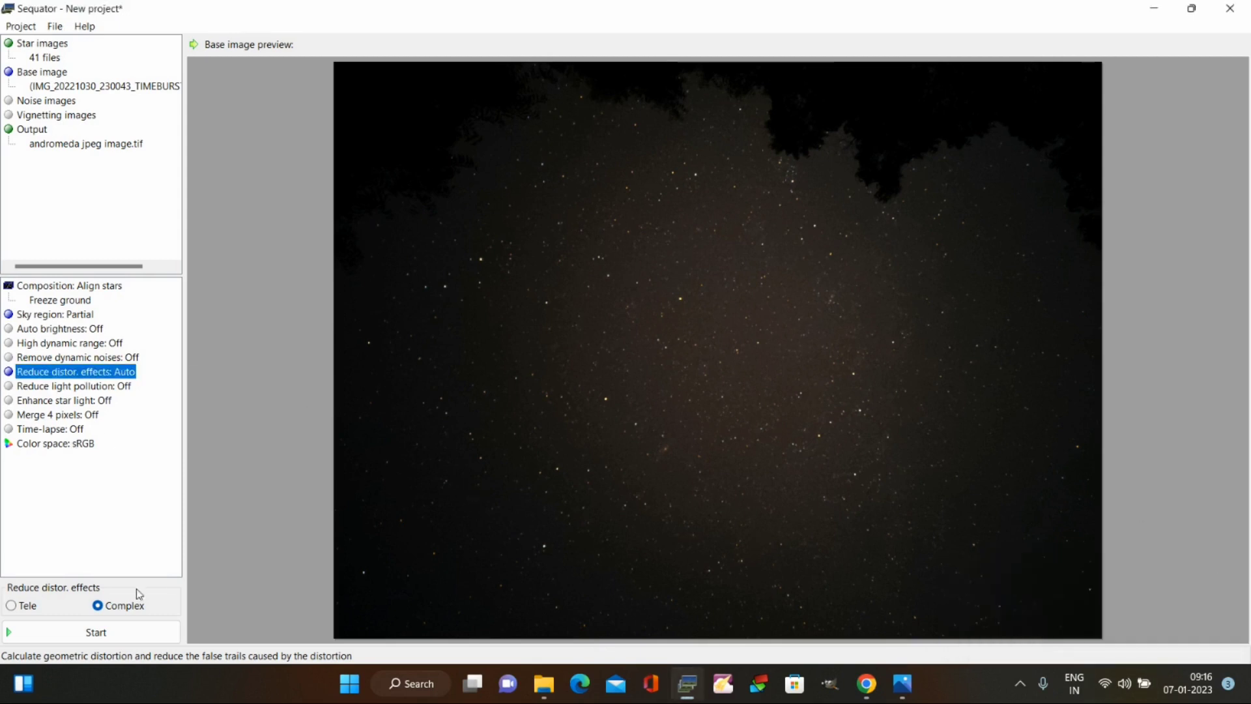
pyautogui.click(102, 633)
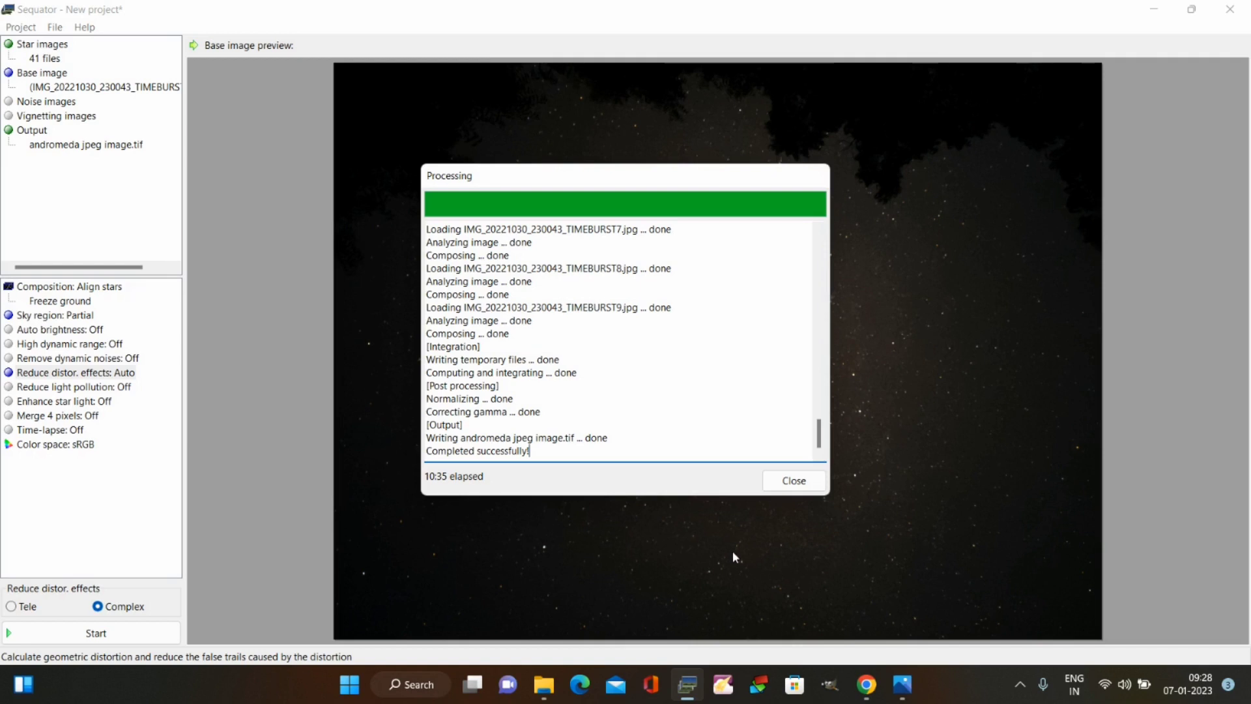
# Close the completed Processing report.
pyautogui.click(794, 481)
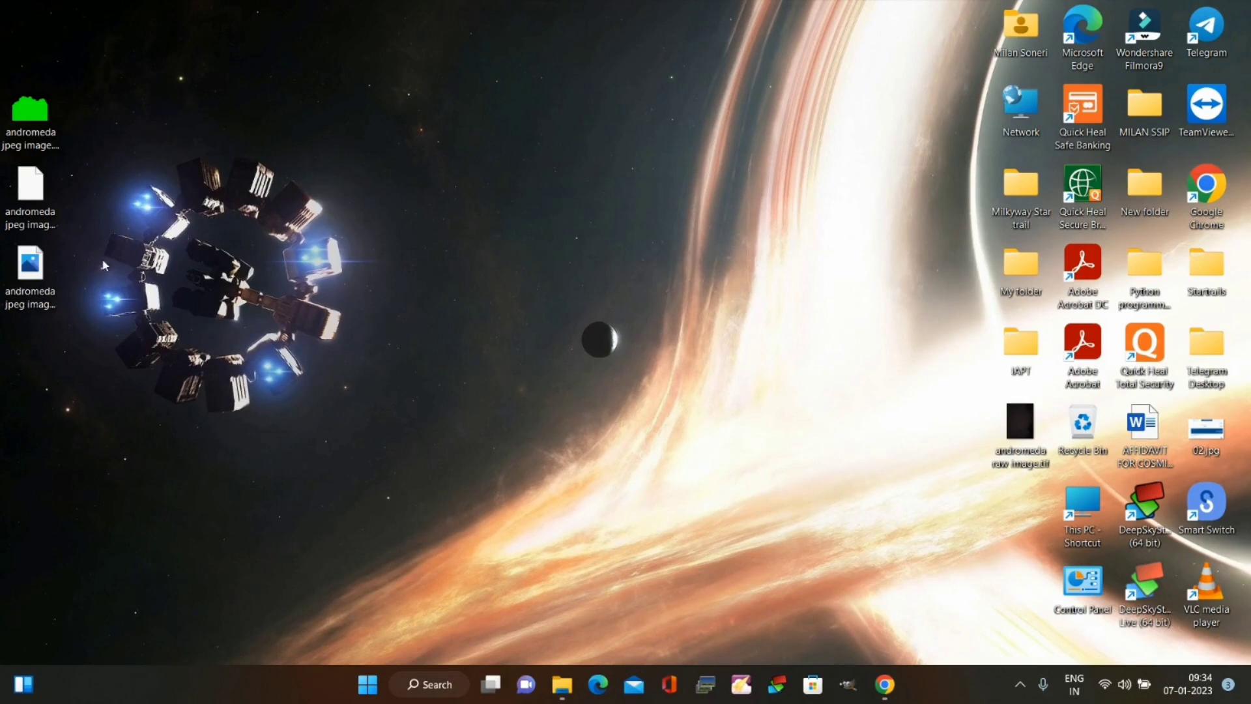
# View andromeda jpeg image.tif in Photos, close it, then open andromeda raw image.tif.
pyautogui.doubleClick(30, 268)
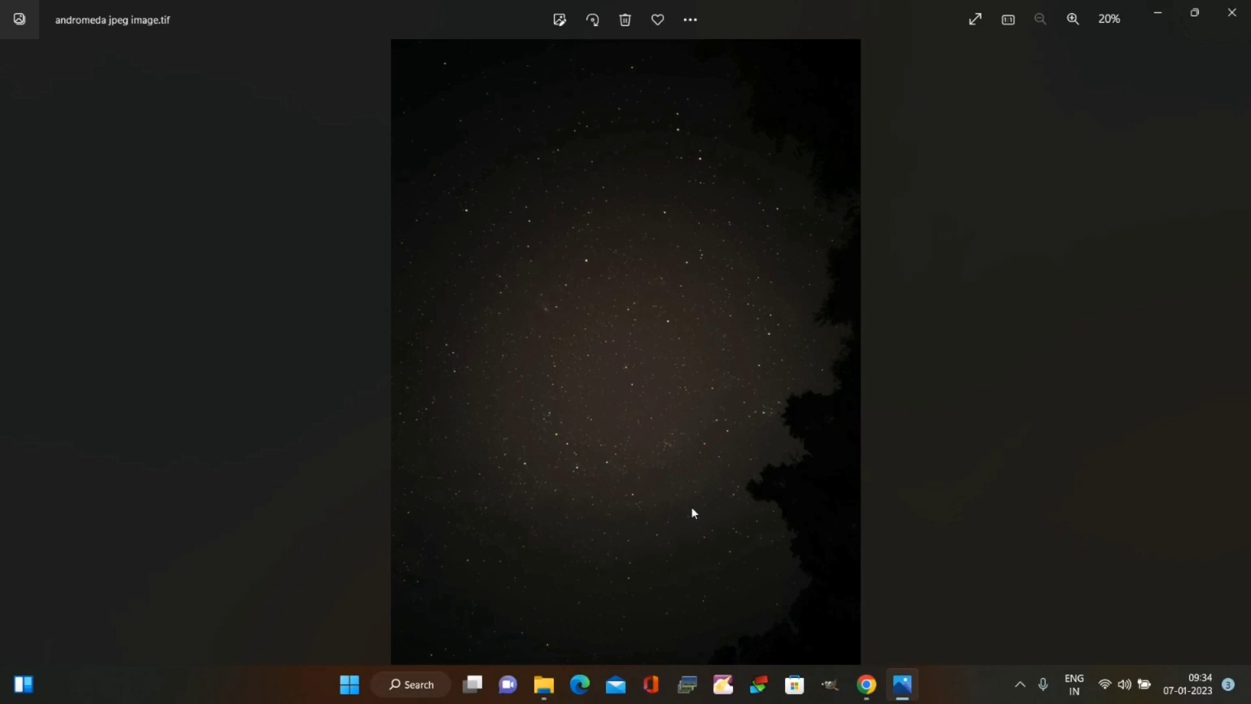
pyautogui.moveTo(902, 684)
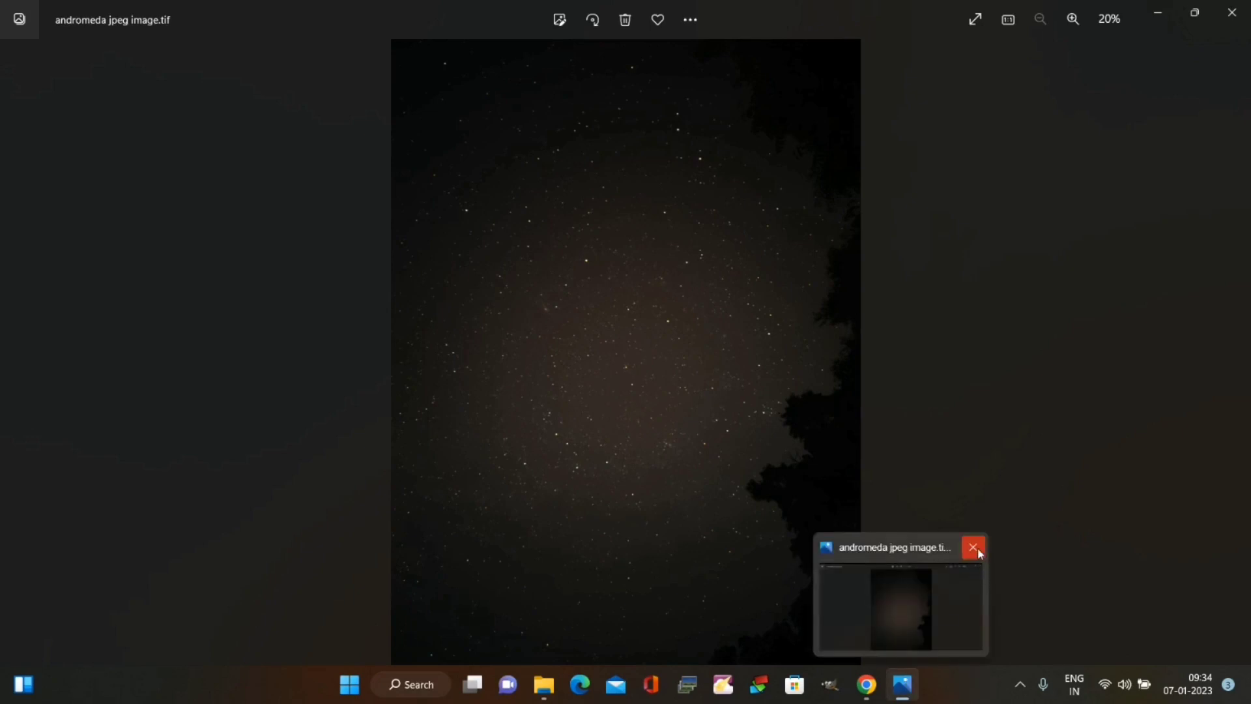
pyautogui.click(974, 549)
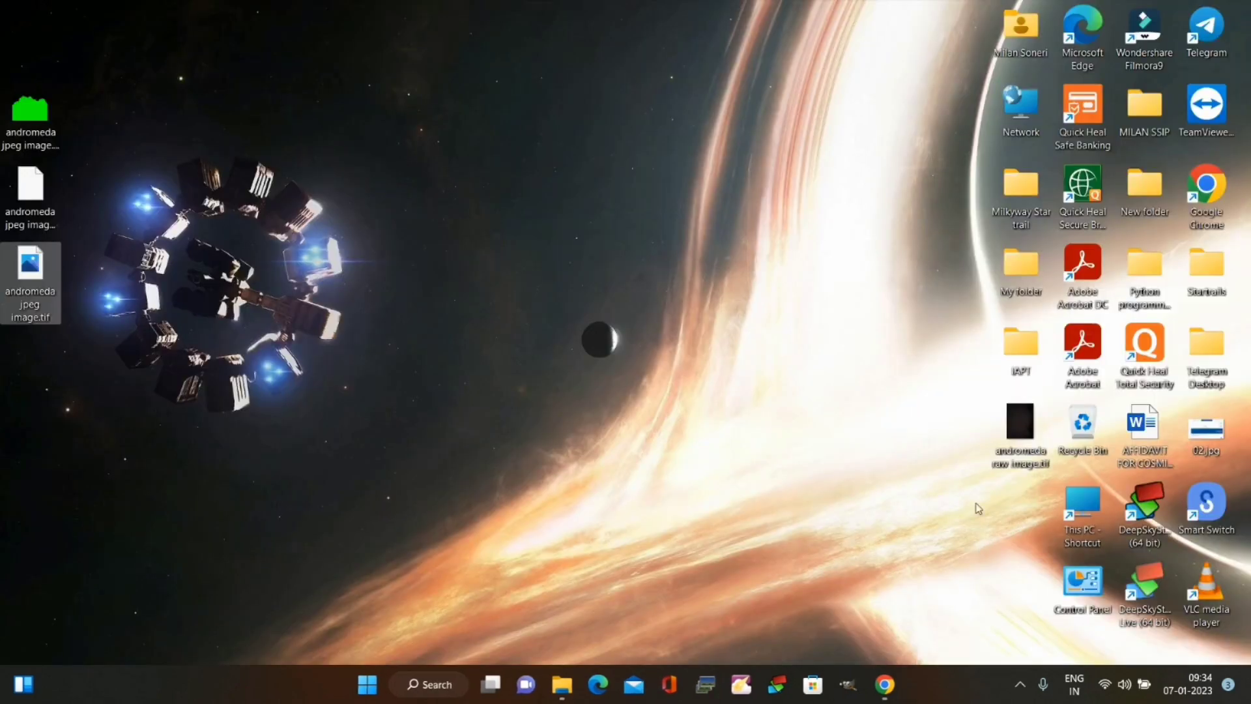
pyautogui.doubleClick(1021, 457)
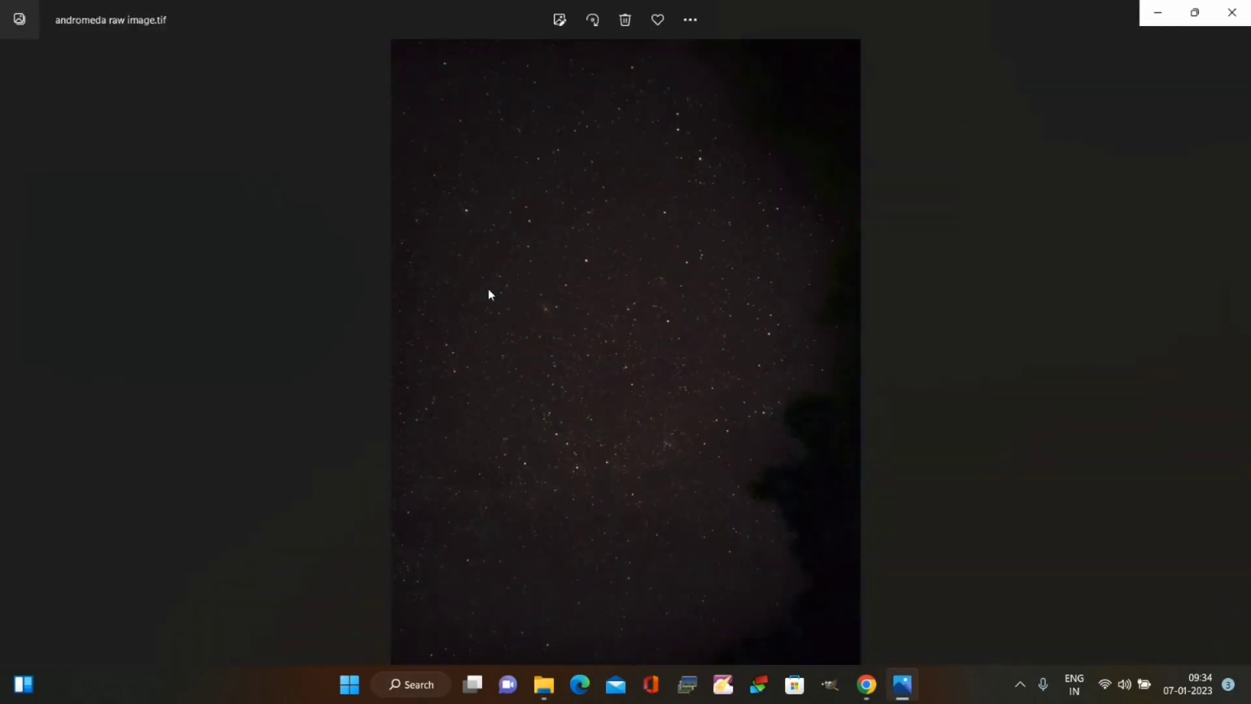